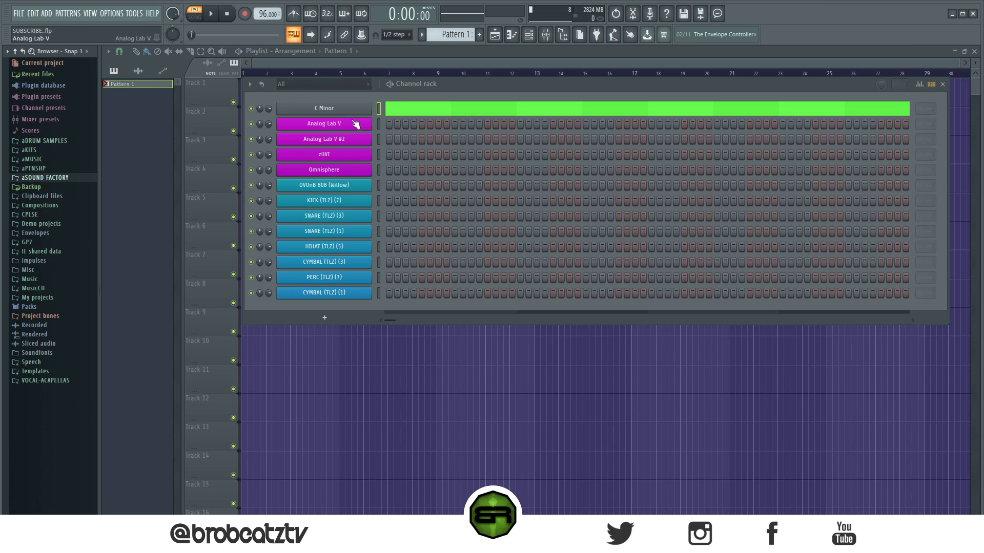
left_click_drag(439, 84, 441, 86)
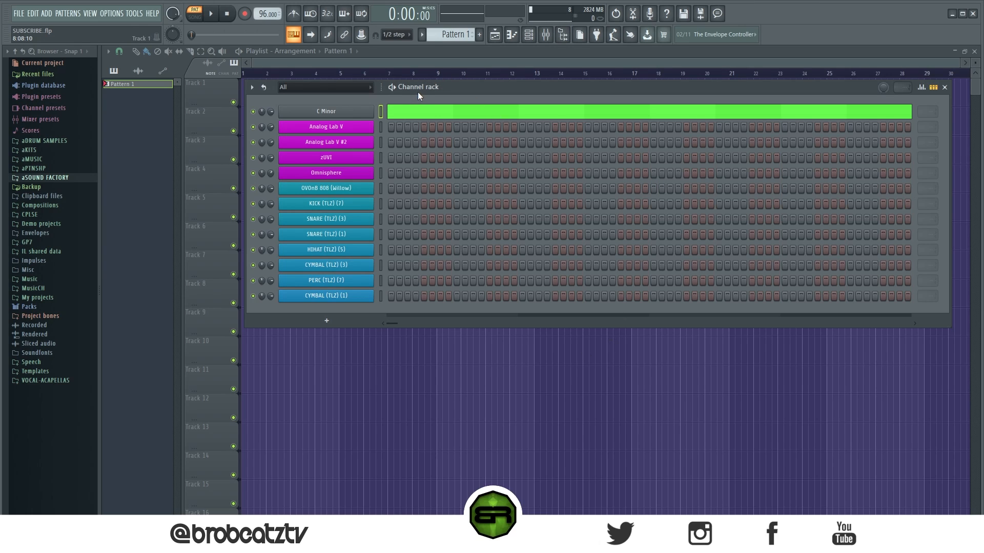
left_click_drag(418, 92, 418, 93)
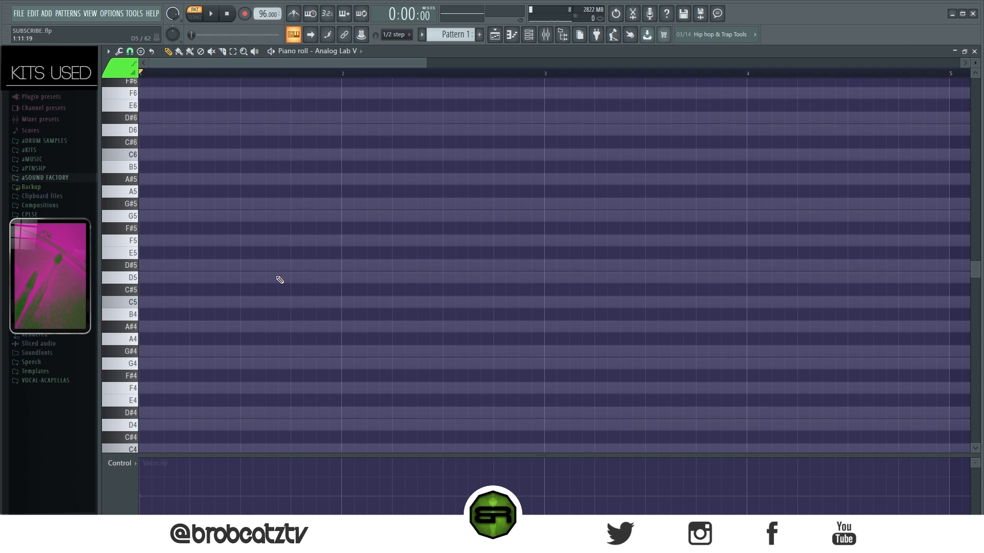
Draw bar-long C5, D#5 and G5 notes in bar 1 and another C5 in bar 2 of the Analog Lab V piano roll.
left_click_drag(220, 302, 142, 303)
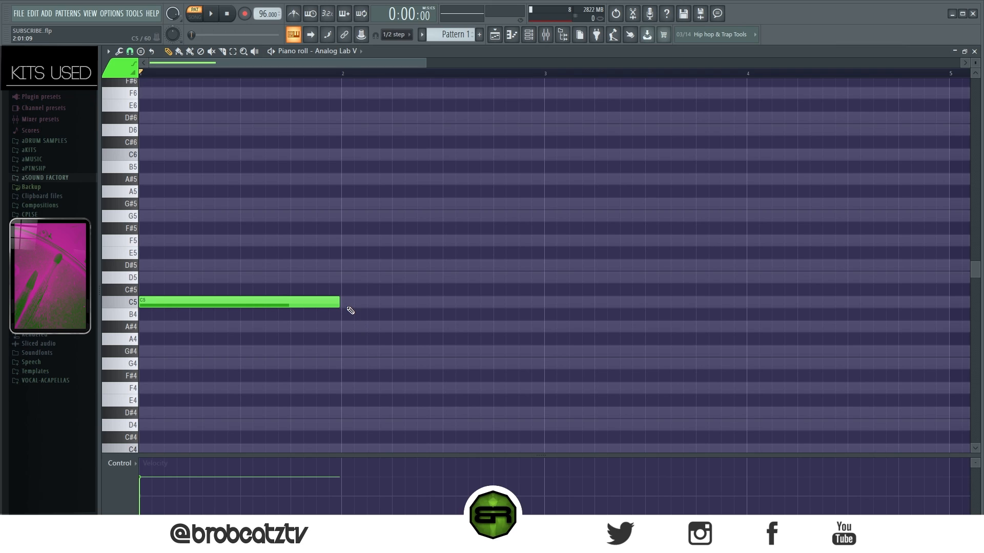
left_click_drag(323, 259, 238, 314)
left_click_drag(171, 303, 374, 305)
left_click(284, 321)
left_click_drag(189, 265, 152, 266)
left_click(159, 215)
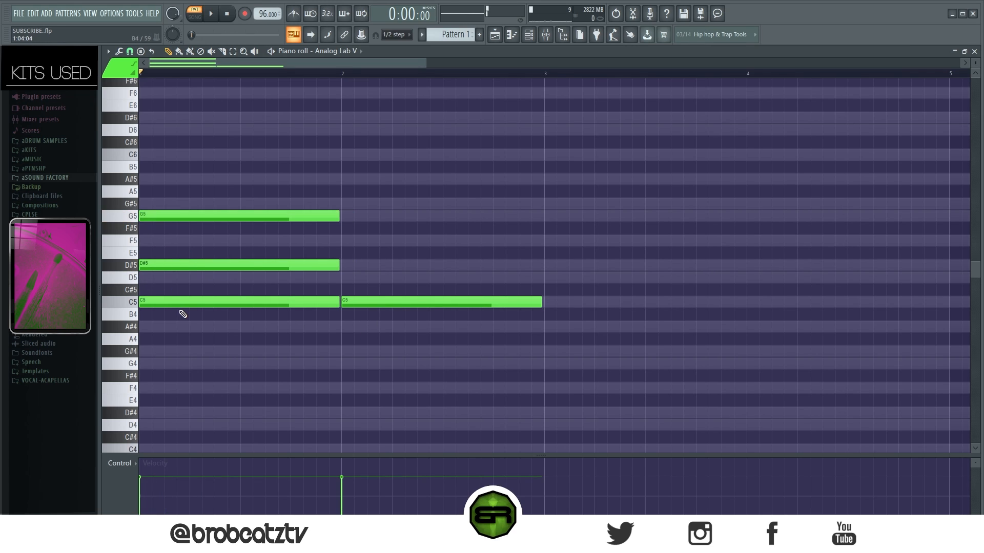
left_click_drag(244, 188, 195, 343)
Add G#4 and F4 below the C5 in bar 2, and move that chord onto bar 1 to stack both chords.
left_click(324, 370, "ctrl")
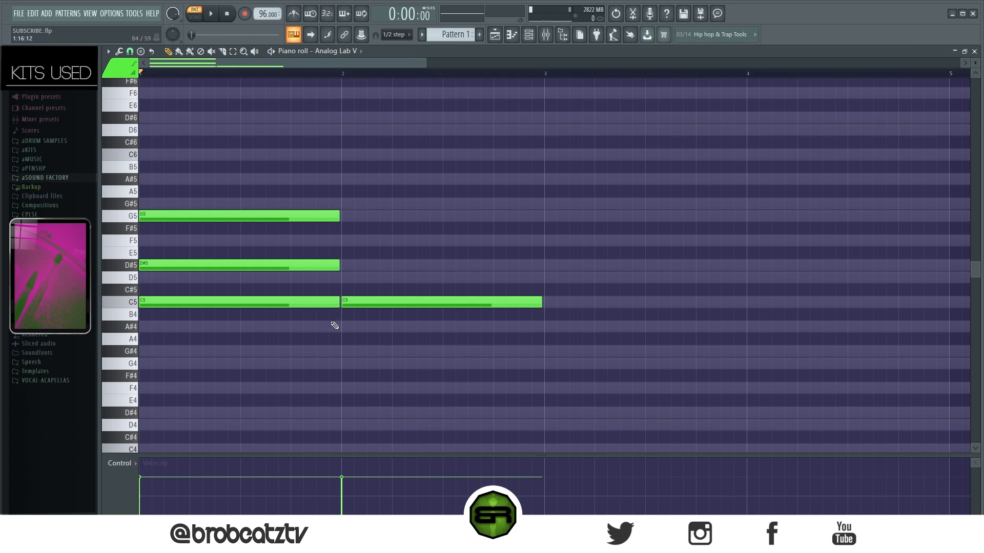
left_click(357, 351)
left_click(352, 388)
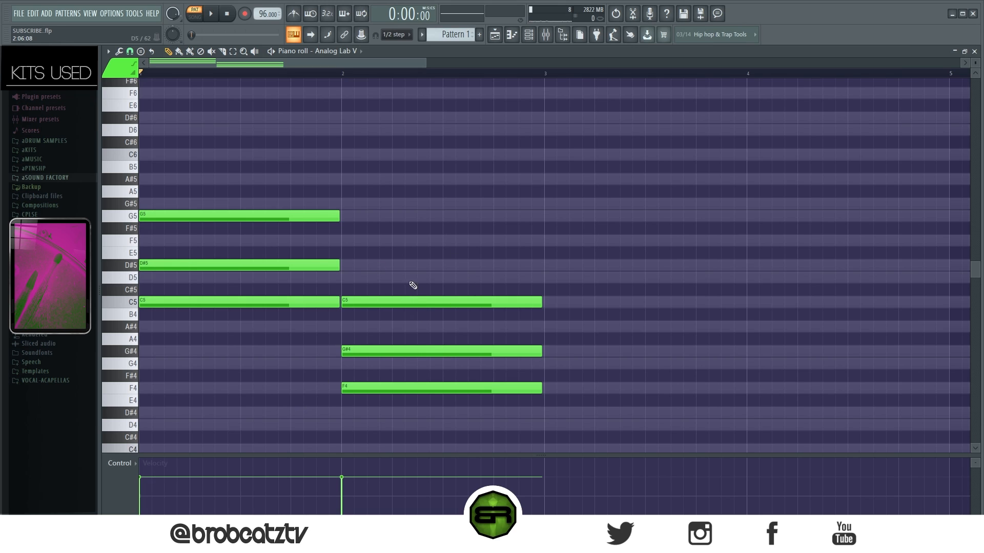
left_click_drag(413, 286, 417, 397)
left_click_drag(477, 302, 272, 299)
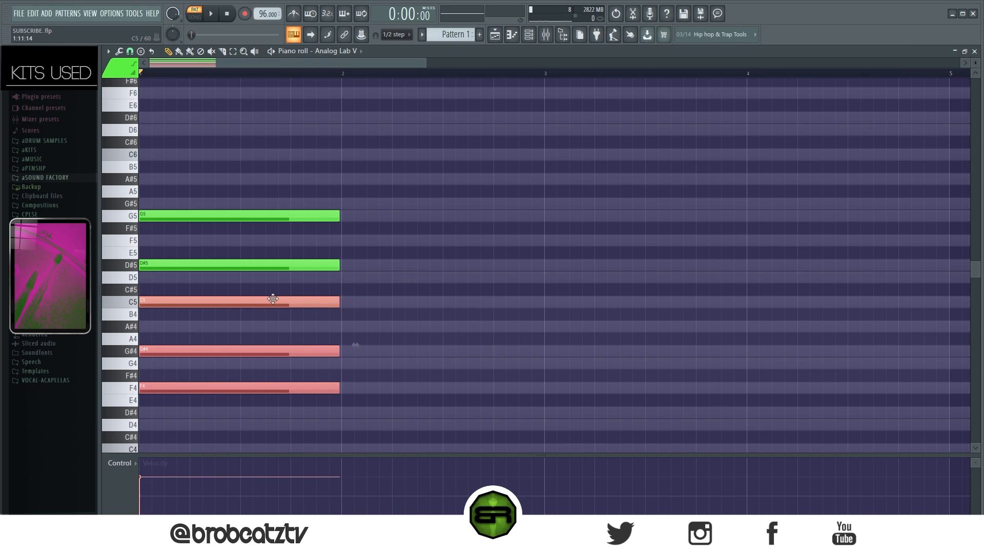
left_click(433, 313)
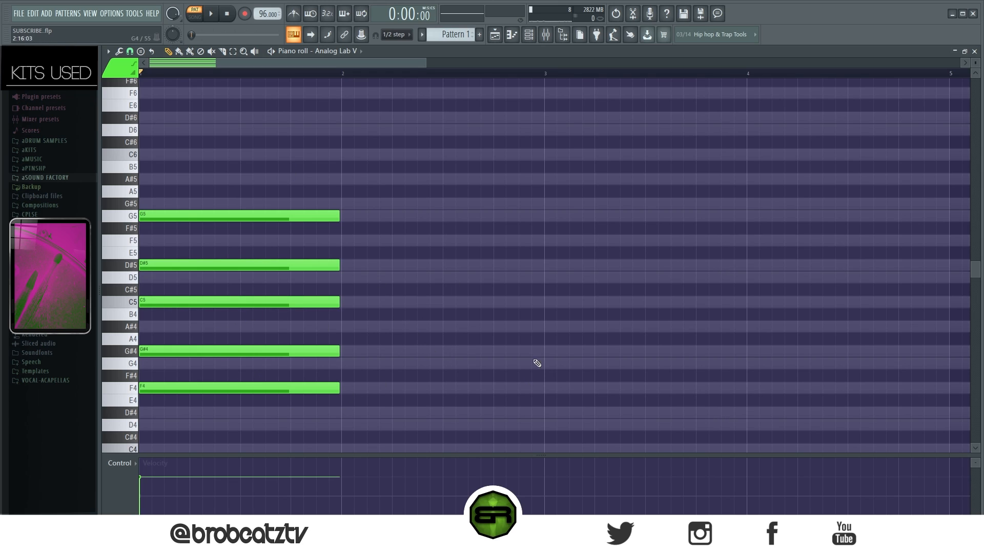
left_click(296, 265, "ctrl")
left_click(239, 353, "ctrl")
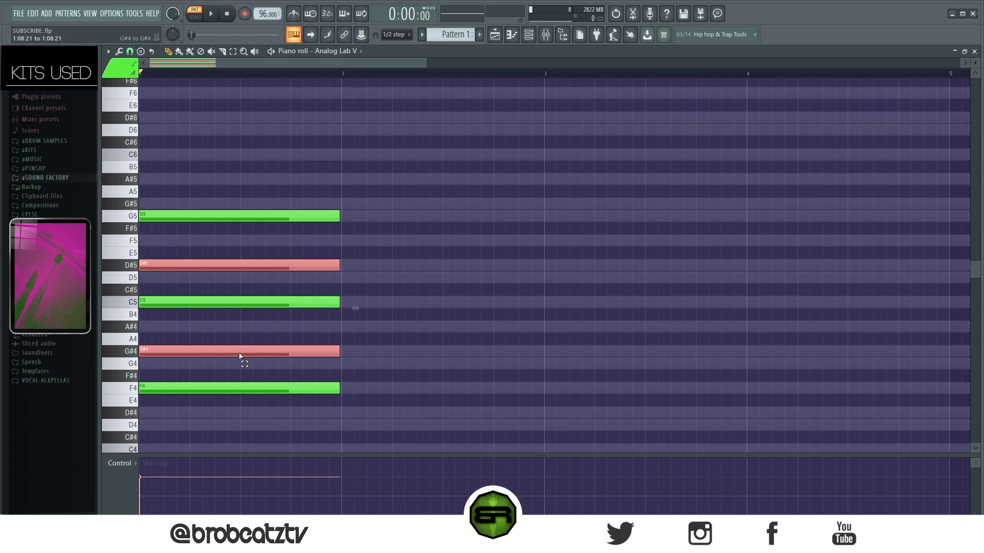
left_click(246, 418, "ctrl")
left_click_drag(378, 197, 560, 296)
left_click(549, 355, "ctrl")
left_click_drag(518, 247, 636, 282)
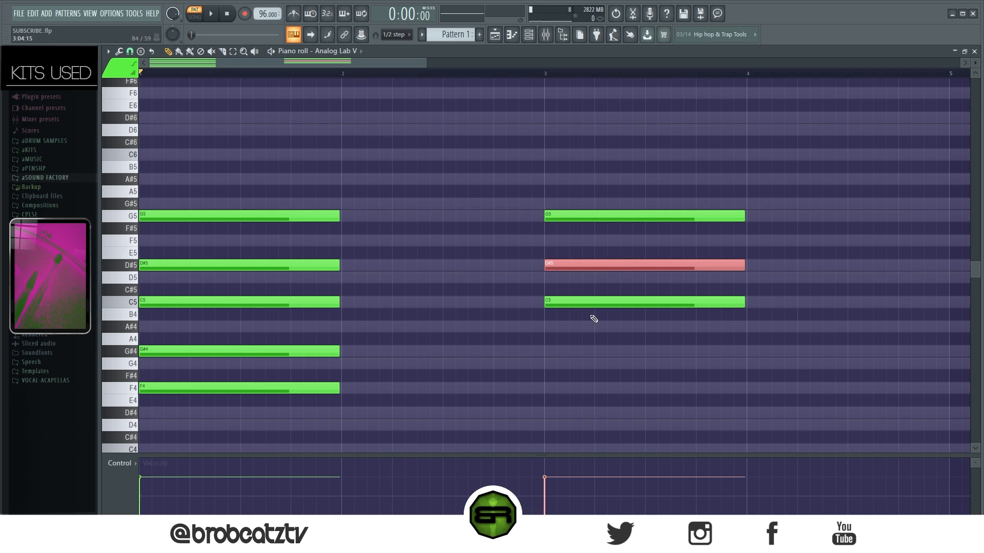
left_click(590, 304, "ctrl")
key("ctrl+z")
Raise the D#5 and G#4 notes of the bar 1 chord by one octave and play the chord.
left_click(251, 267, "ctrl")
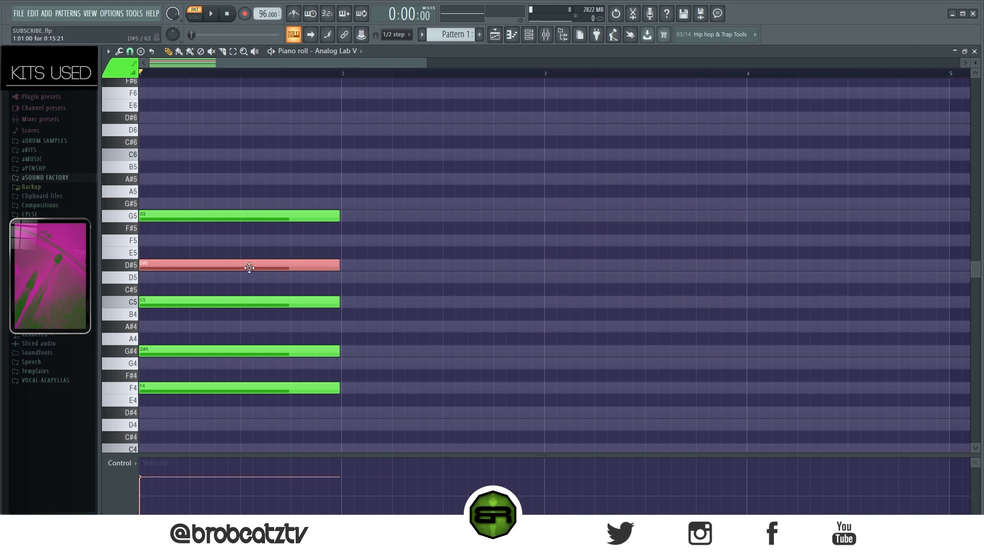
left_click_drag(241, 333, 241, 358)
key("ctrl+Up")
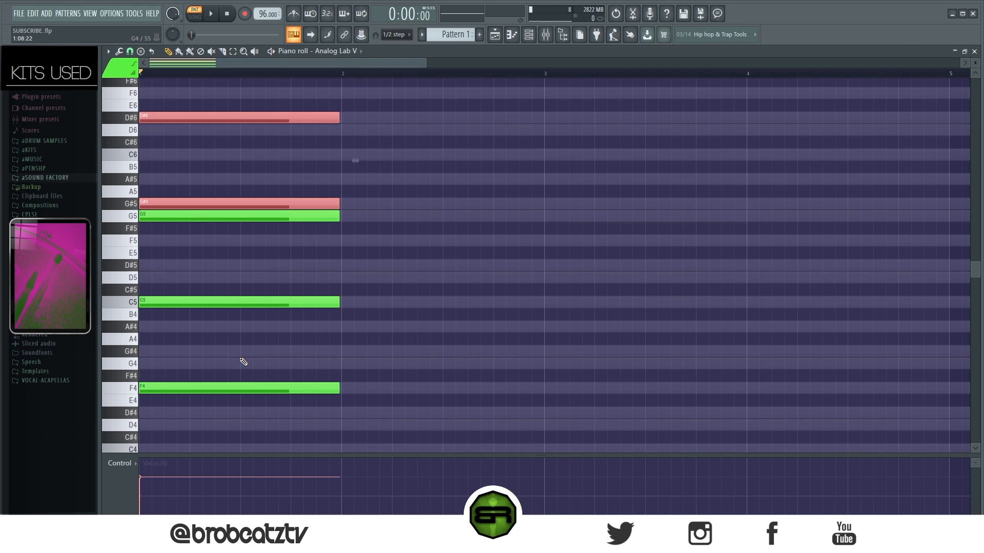
left_click(415, 402, "ctrl")
scroll(449, 350, "up", 1)
scroll(448, 350, "down", 1)
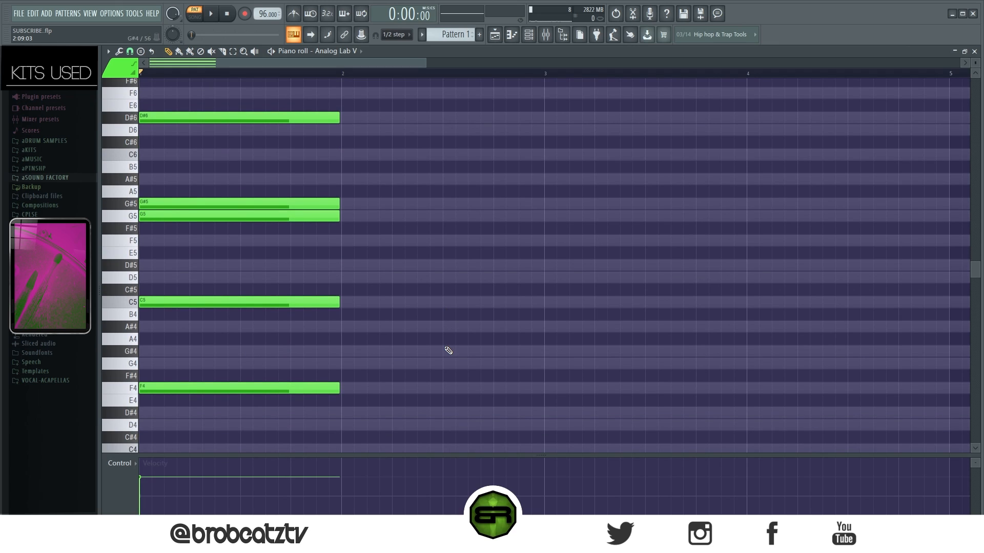
key("space")
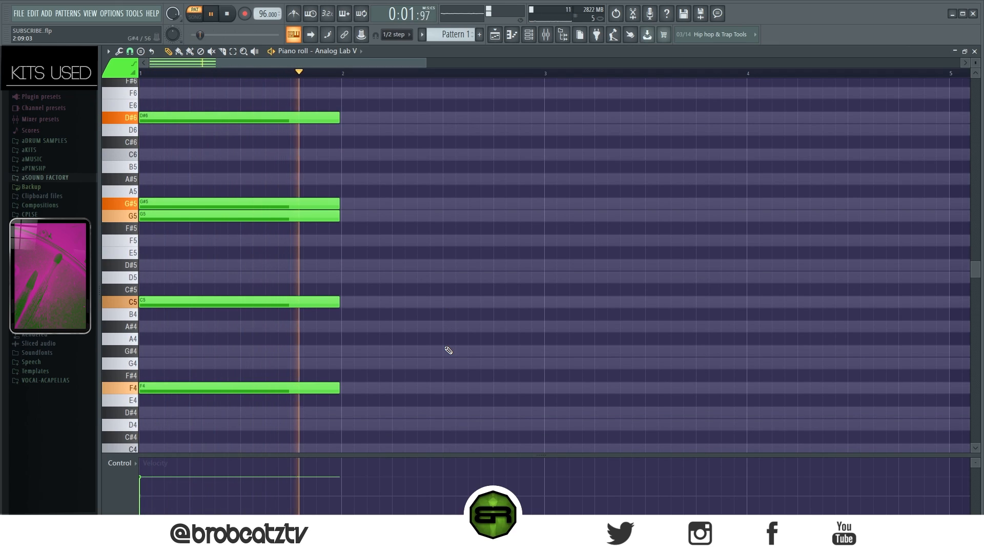
key("space")
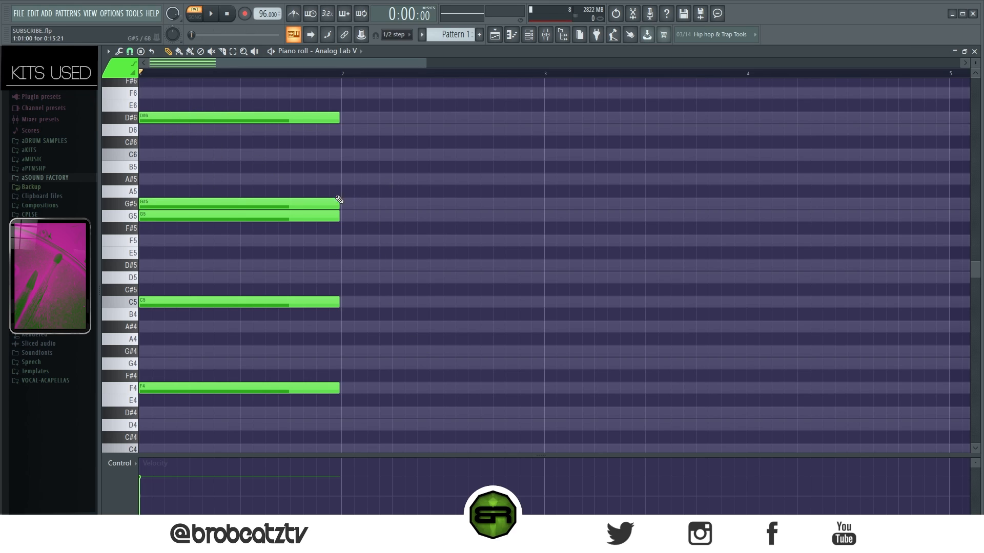
Copy the F4 note from bar 1 into bar 2 and raise the copy two octaves to F6.
left_click_drag(377, 187, 144, 237)
left_click(343, 261)
left_click_drag(286, 333, 248, 393)
left_click_drag(167, 400, 320, 397)
right_click(300, 399)
left_click_drag(167, 388, 412, 389)
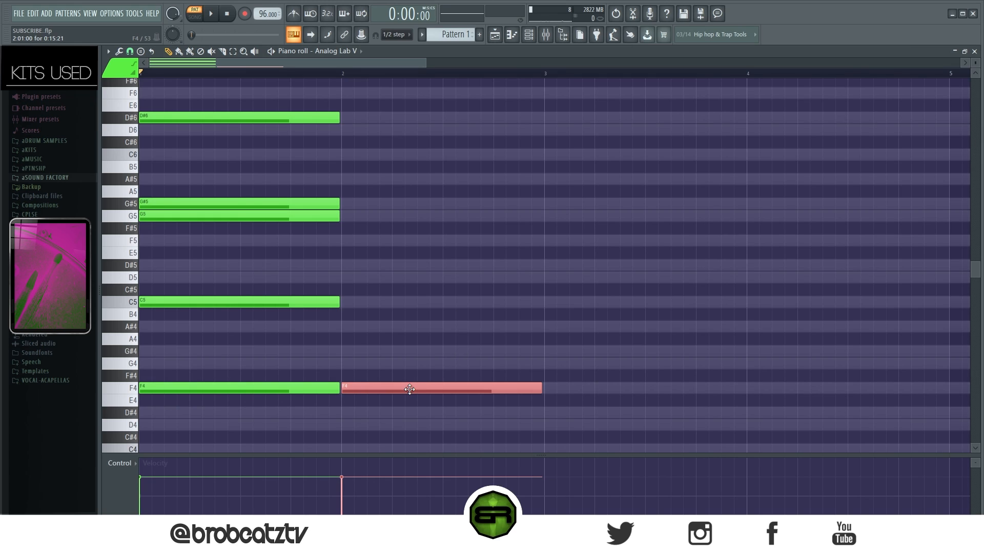
key("ctrl+Up")
key("ctrl+Up")
left_click(438, 290)
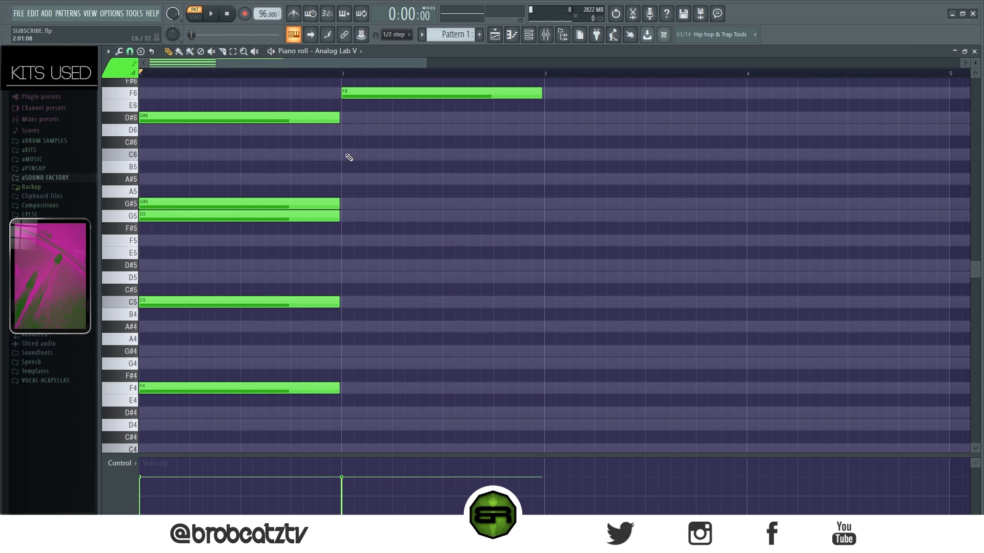
Add D6, A#5 and G5 to bar 2, and lower the G5 one octave to G4.
left_click(343, 130)
left_click(343, 179)
left_click(345, 215)
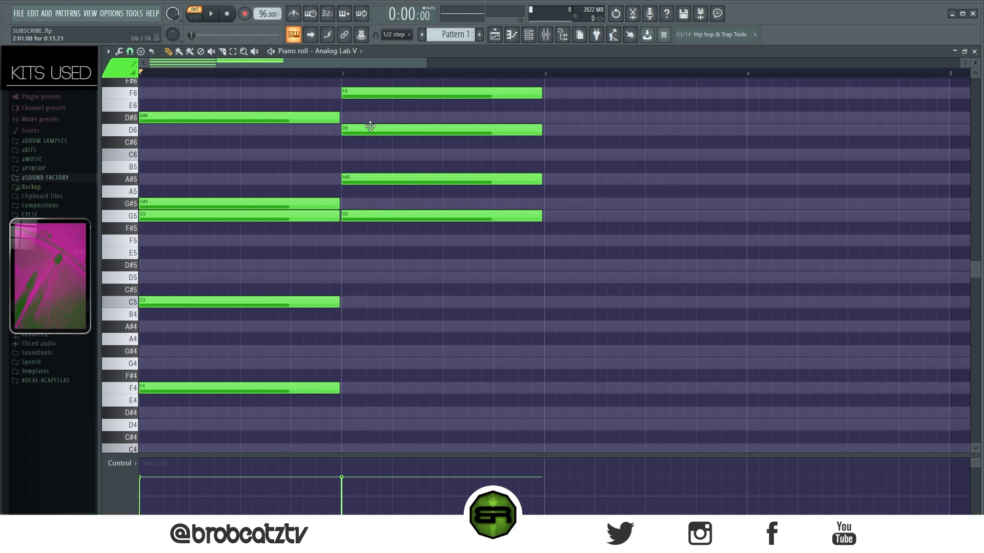
left_click(369, 215)
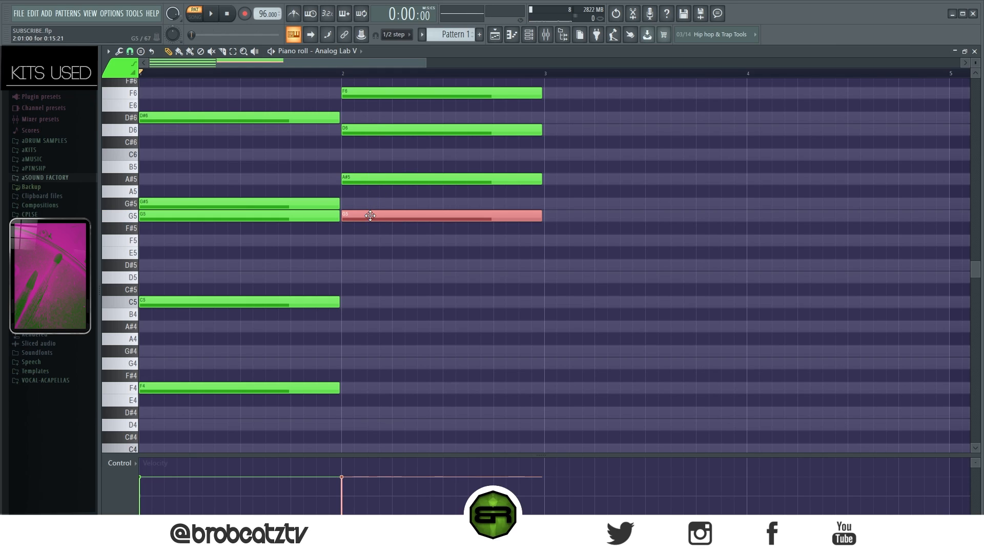
key("shift+Down")
left_click(374, 220)
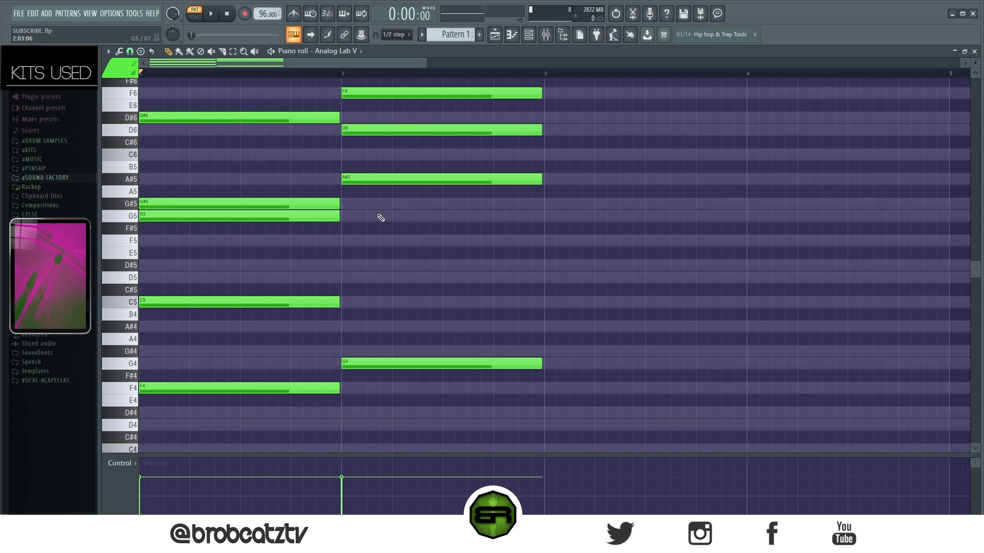
Delete the D6 note in bar 2, duplicate F6 one octave lower at F5, and play both chords.
right_click(411, 132)
mouse_move(364, 94)
left_mouse_down()
mouse_move(412, 94)
mouse_move(367, 97)
left_mouse_up()
key("ctrl+Down")
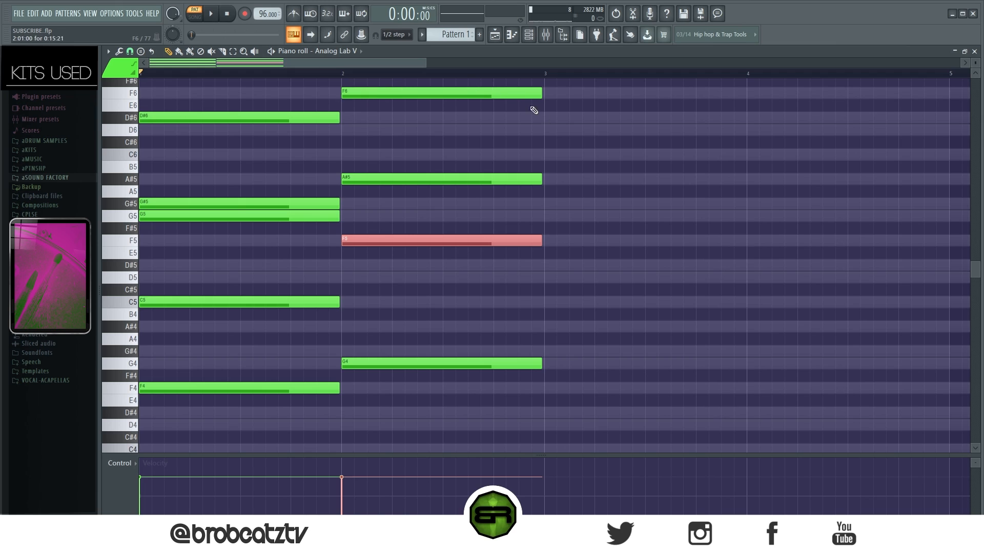
left_click(621, 163, "ctrl")
key("space")
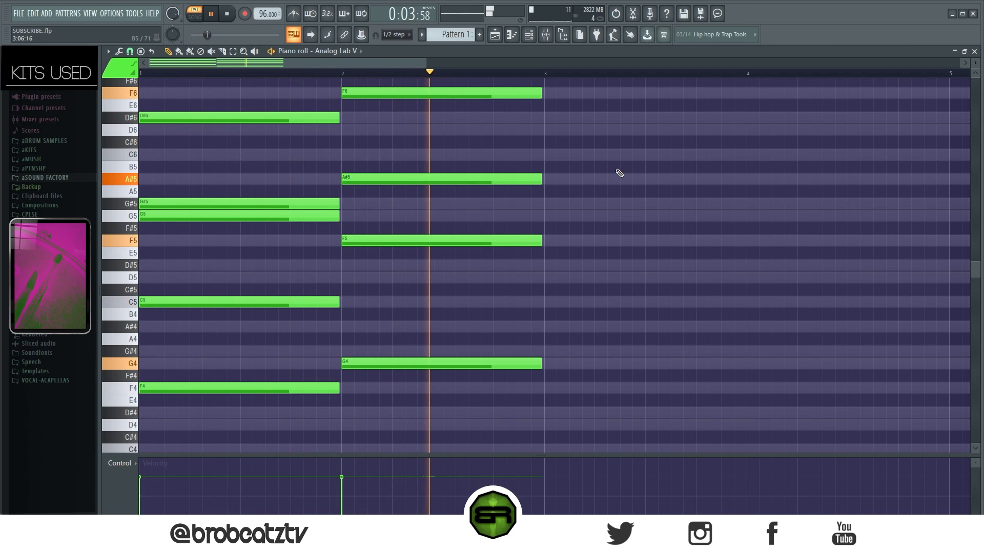
key("space")
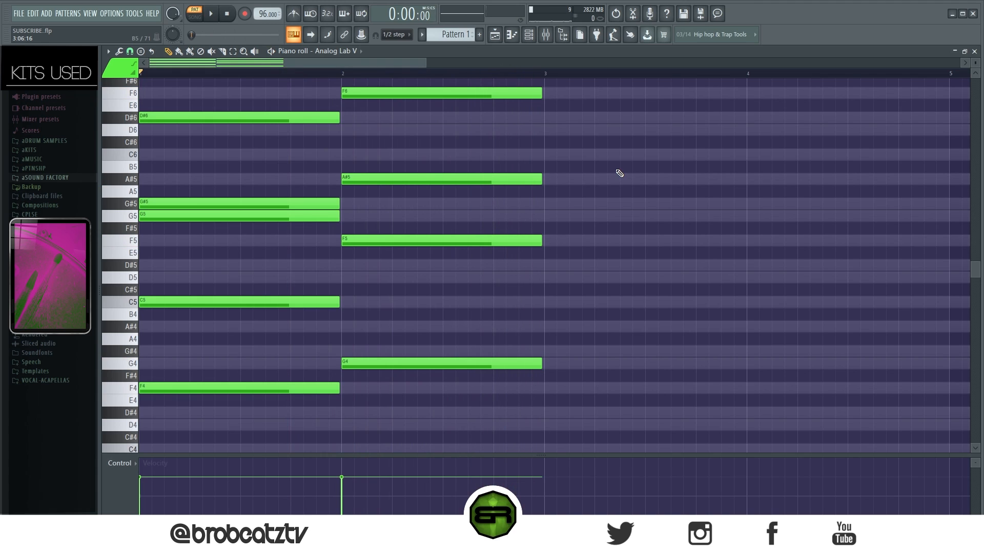
Copy the G4 note from bar 2 to bar 3 and extend the copy to the end of bar 4.
left_click_drag(522, 359, 573, 363)
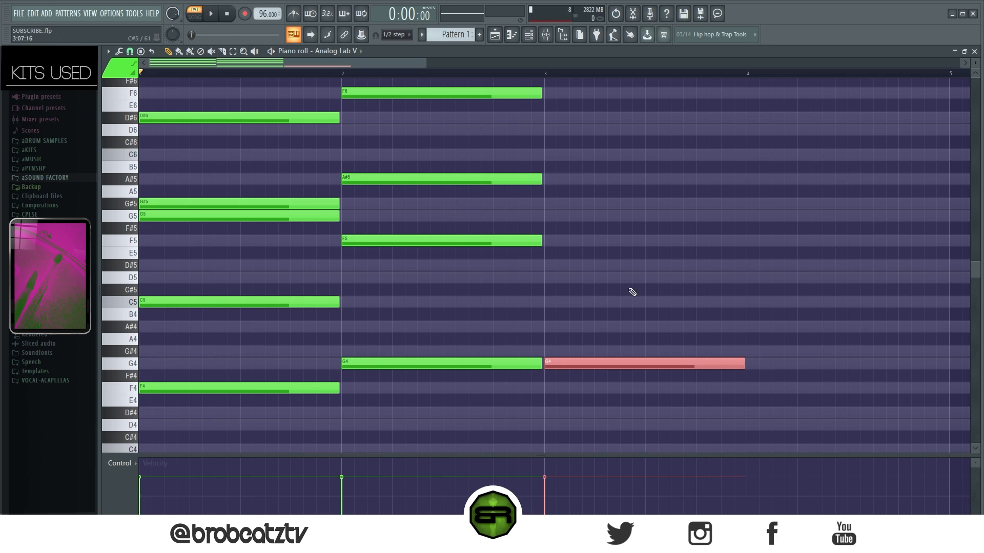
left_click_drag(239, 80, 541, 369)
left_click(473, 140)
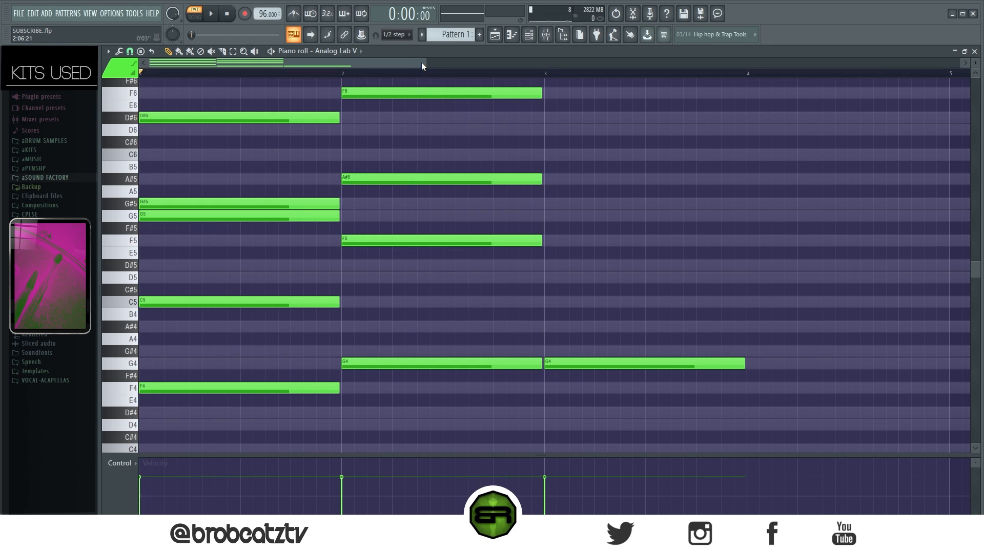
left_click_drag(424, 62, 476, 62)
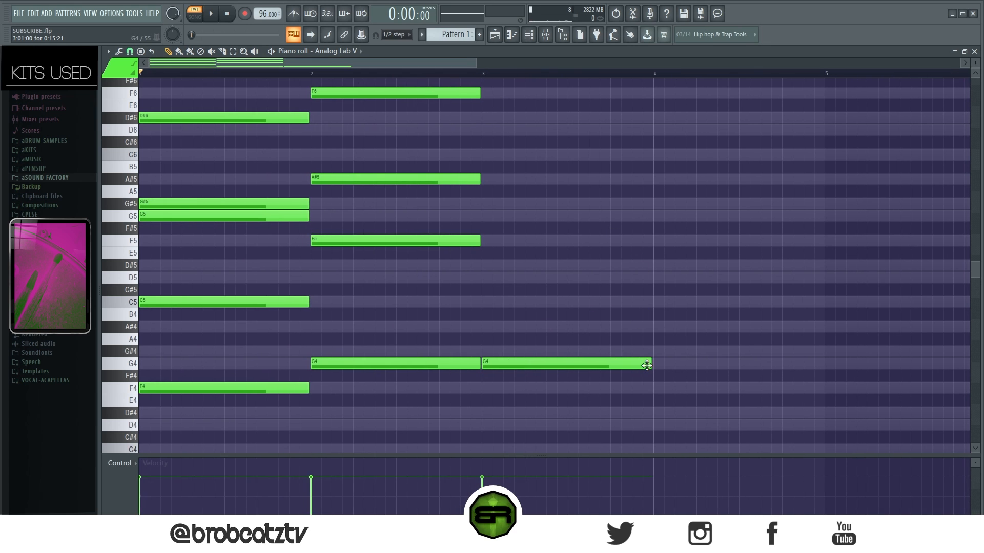
left_click_drag(648, 366, 823, 365)
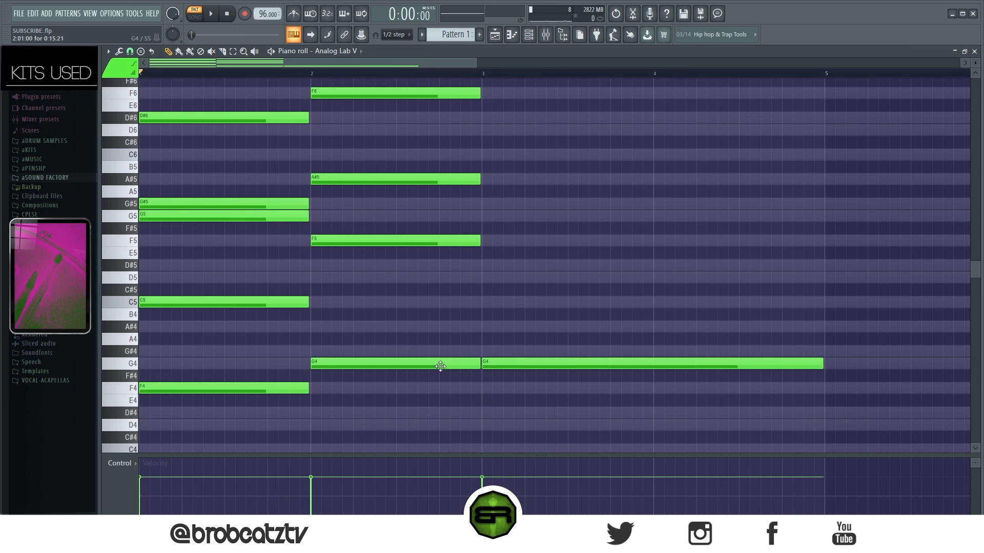
Build the chord from bar 3 with two-bar notes at A#4, D5, D#4 and C4.
left_click_drag(511, 365, 501, 322)
left_click_drag(221, 79, 188, 398)
left_click_drag(517, 328, 519, 282)
scroll(538, 286, "down", 1)
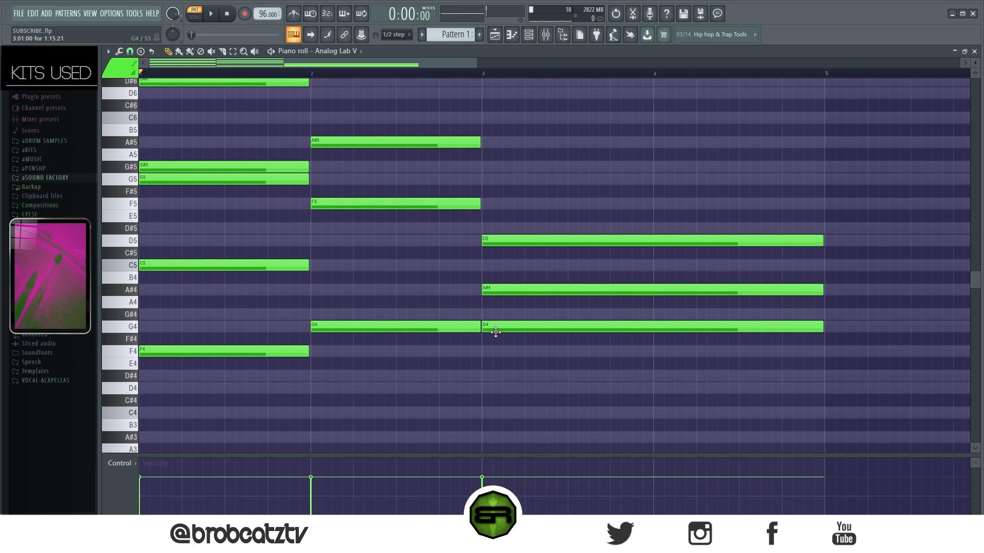
left_click(483, 378)
left_click(487, 414)
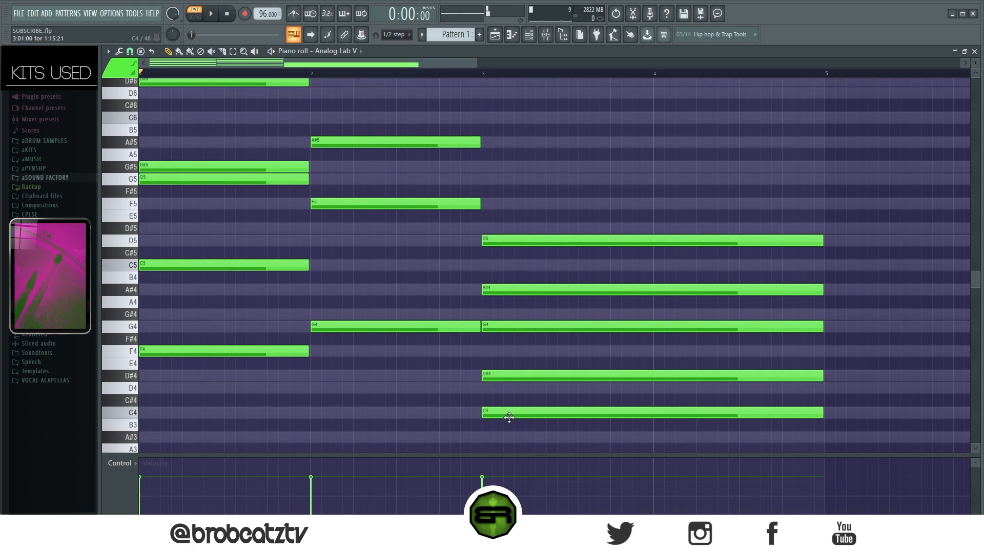
Raise the D#4 and A#4 notes of the bar 3 chord by one octave and play the whole progression.
scroll(512, 414, "up", 3)
left_click(513, 413, "shift")
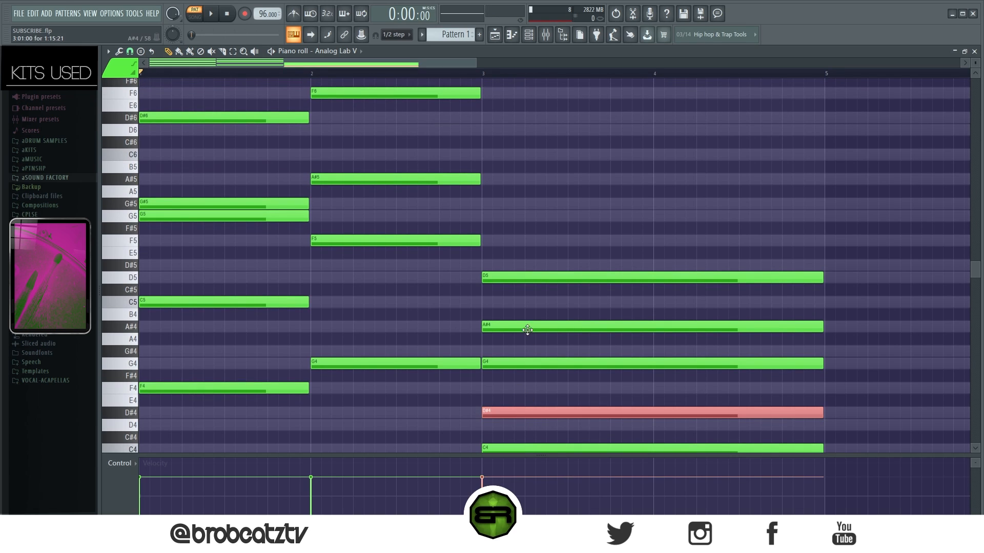
left_click(530, 330, "shift")
key("ctrl+Up")
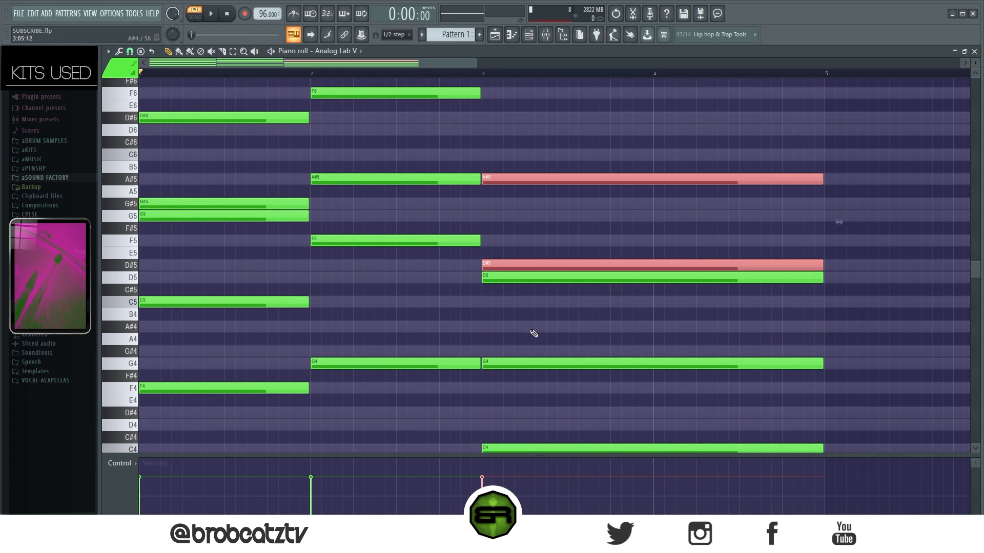
key("ctrl+d")
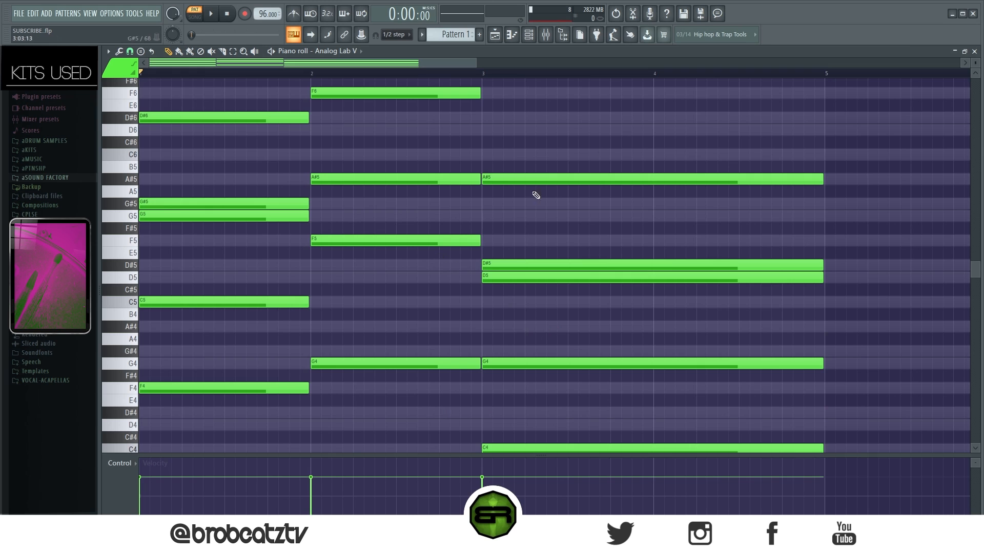
left_click_drag(477, 63, 488, 63)
key("space")
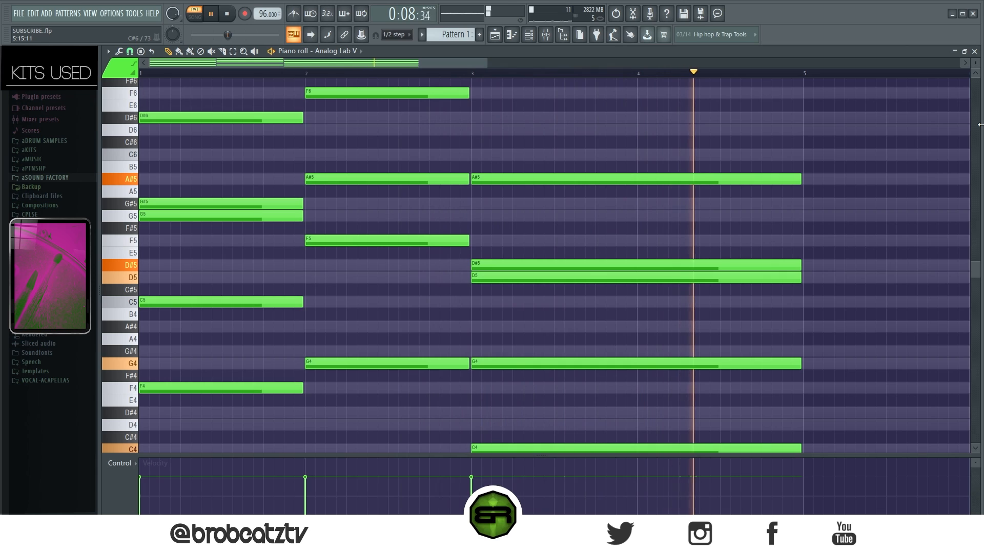
key("space")
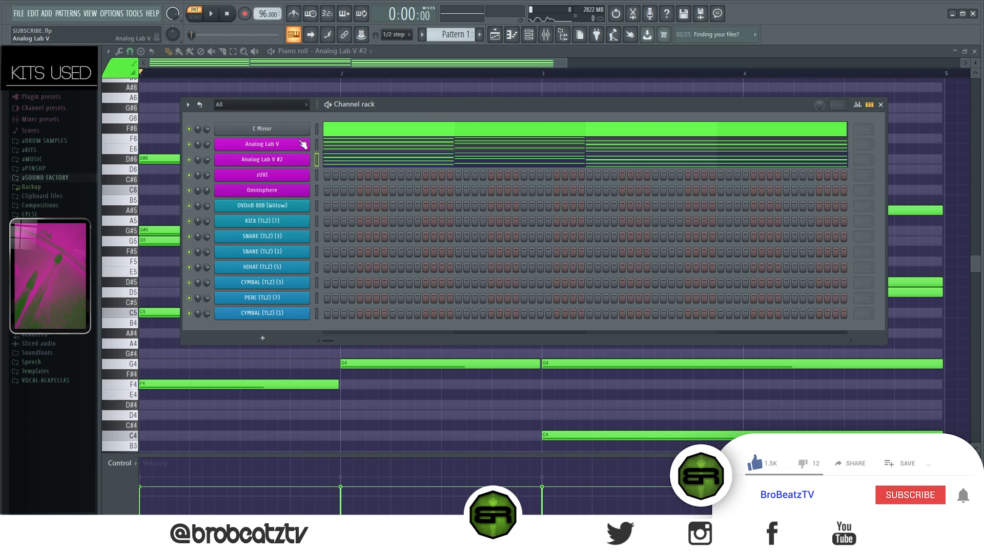
Bring the Analog Lab V #2 piano roll to the front, in place of the channel rack.
left_click(265, 63)
left_click_drag(208, 75, 181, 77)
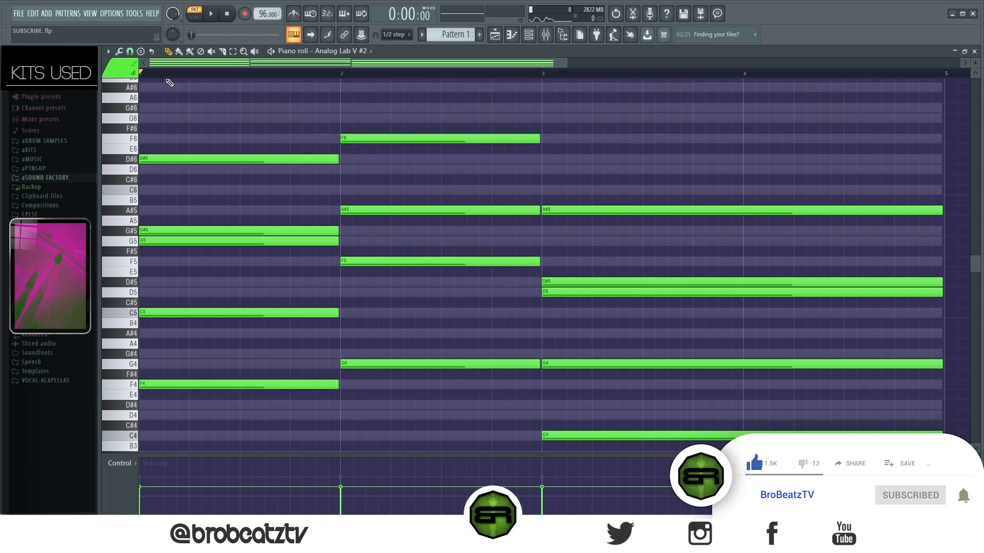
Play the chord progression of Analog Lab V #2 and stop it in bar 4.
key("space")
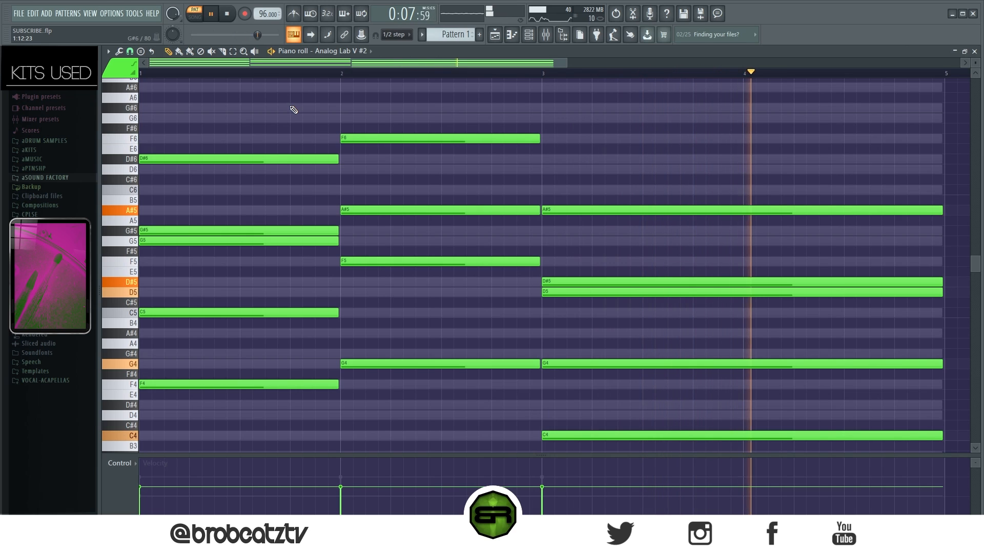
key("space")
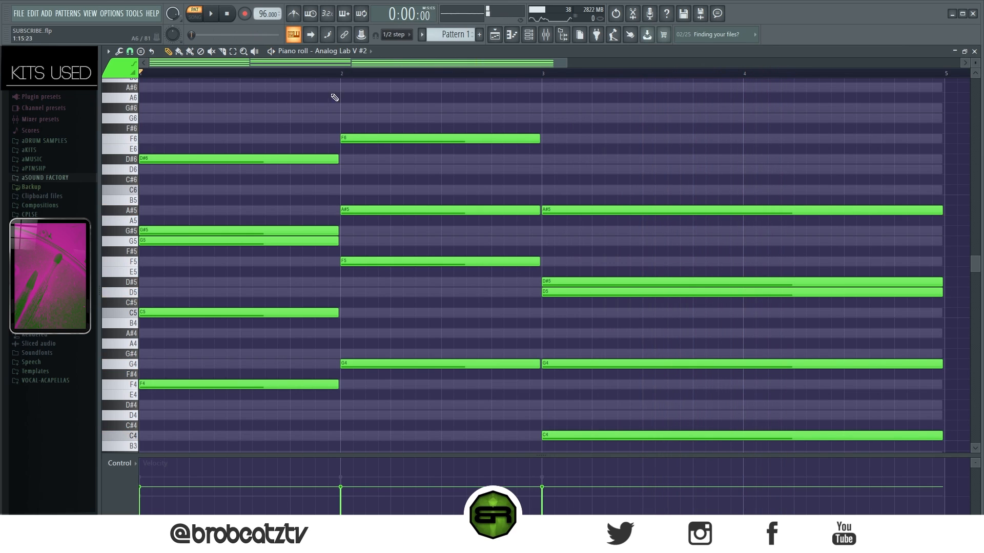
Open the zUVI channel's empty piano roll and return to the Analog Lab V #2 piano roll.
left_click(529, 39)
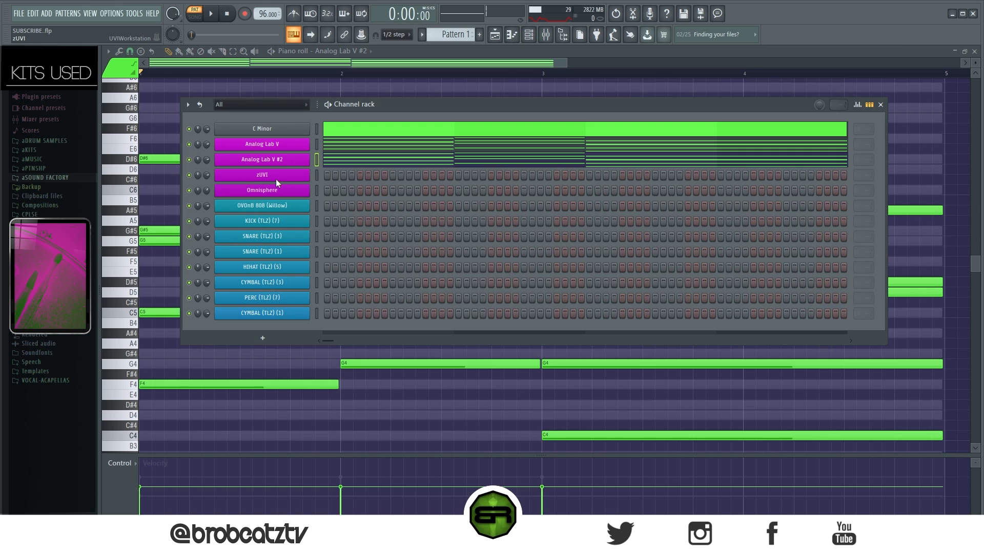
right_click(306, 175)
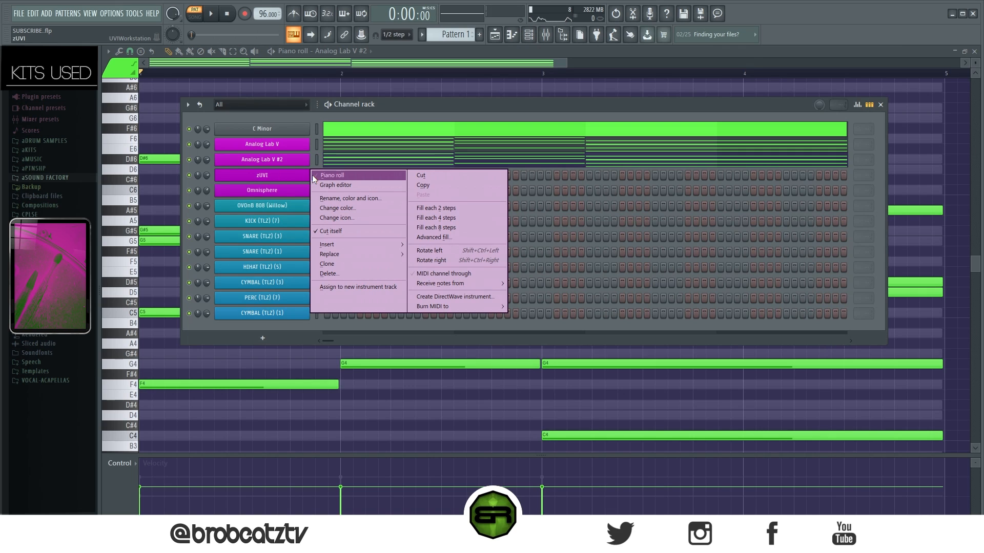
left_click(328, 175)
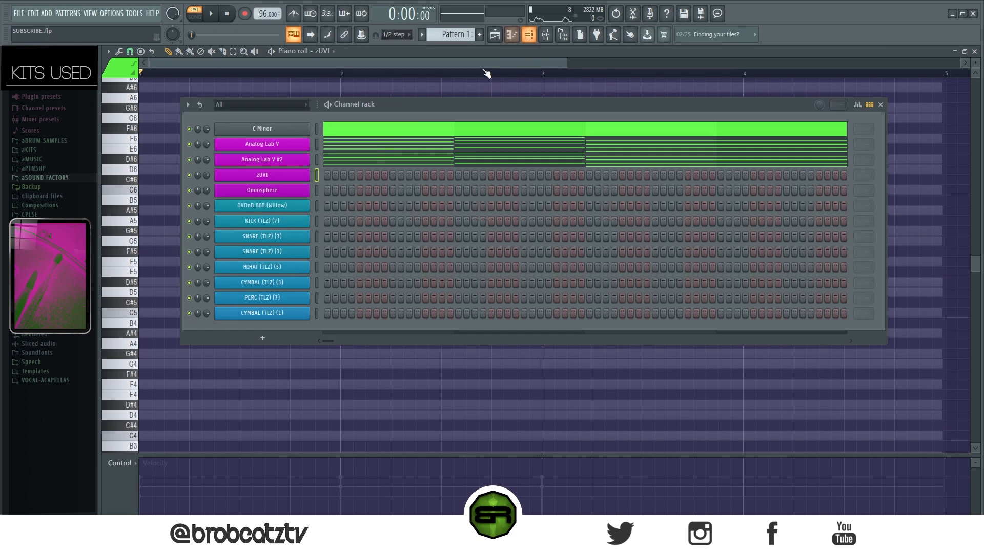
left_click(529, 34)
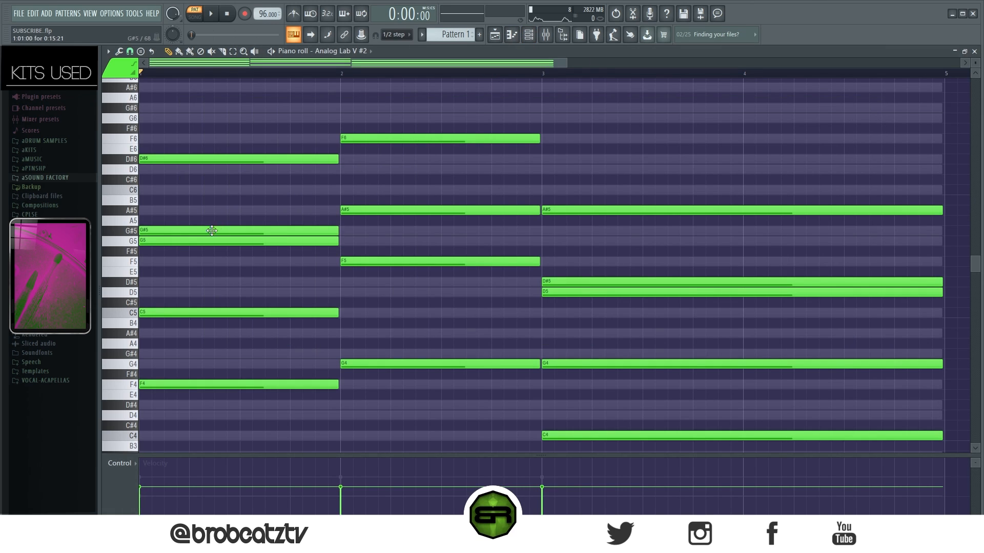
Highlight the inner notes of all three chords in the Analog Lab V #2 piano roll and clear the selection.
left_click_drag(219, 228, 249, 332)
left_click_drag(407, 187, 468, 272)
left_click_drag(543, 267, 707, 391)
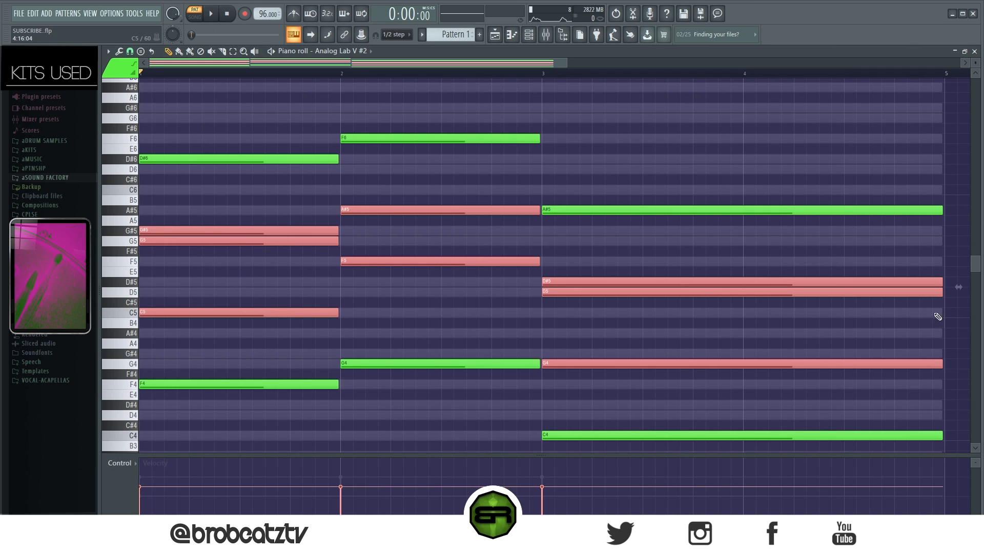
left_click(412, 323)
Copy the G#5 and G5 notes of bar 1 from Analog Lab V #2 into the zUVI piano roll.
left_click_drag(166, 226, 171, 245)
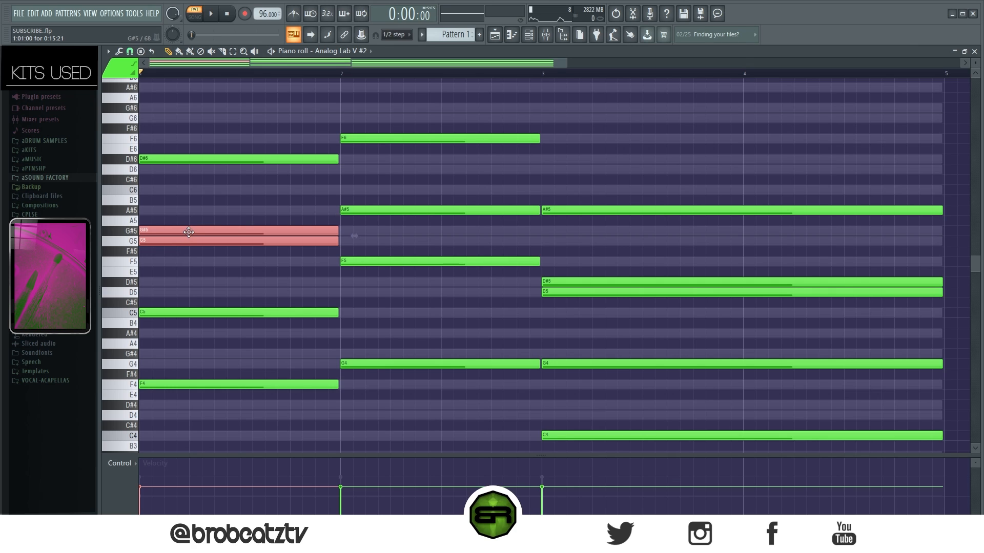
left_click(528, 34)
right_click(306, 175)
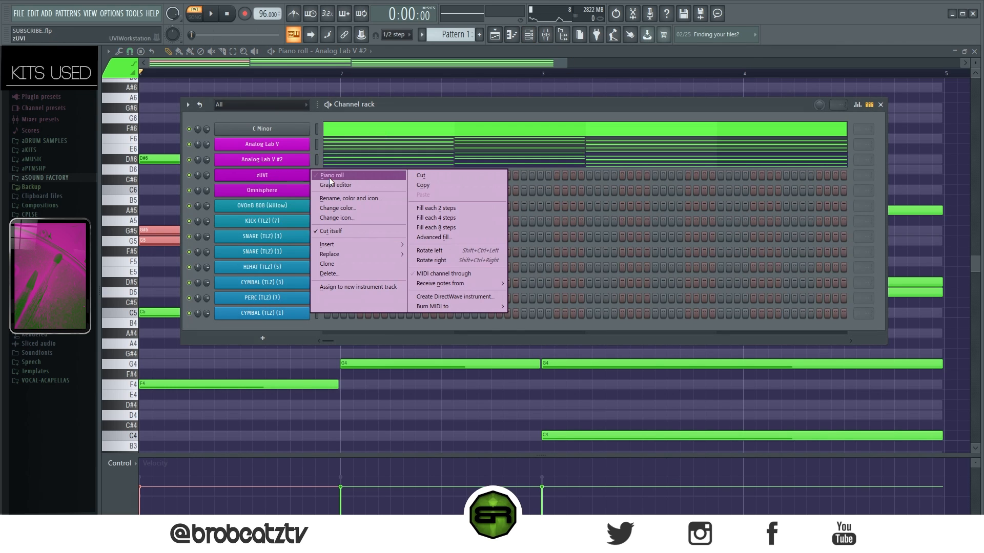
left_click(329, 177)
key("ctrl+v")
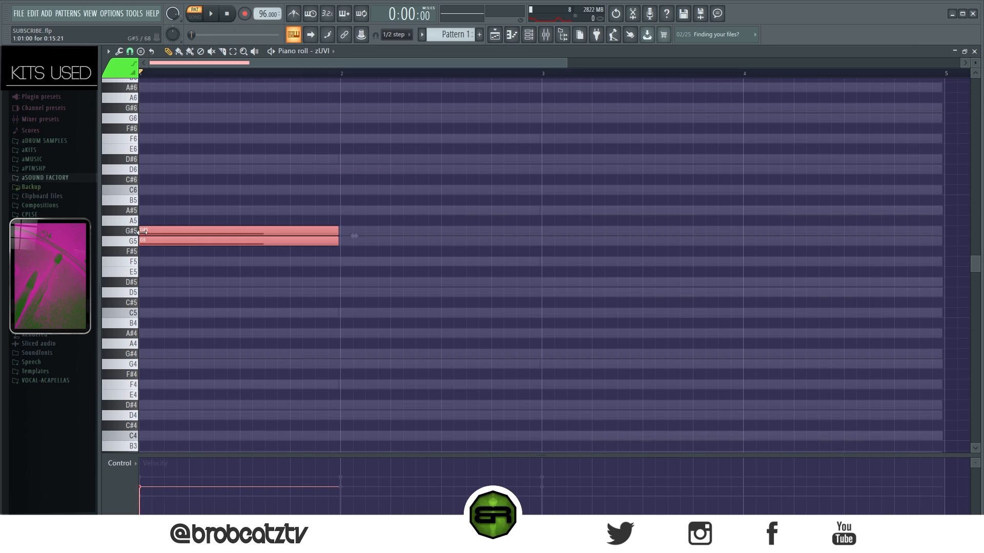
Turn the pasted notes into short hits in bar 1, with G5 on beat 2 and G#5 on beat 3.
left_click_drag(143, 232, 191, 235)
right_click(192, 232)
left_click(240, 234)
left_click_drag(287, 207, 196, 243)
left_click(254, 231)
right_click(253, 231)
left_click(212, 241)
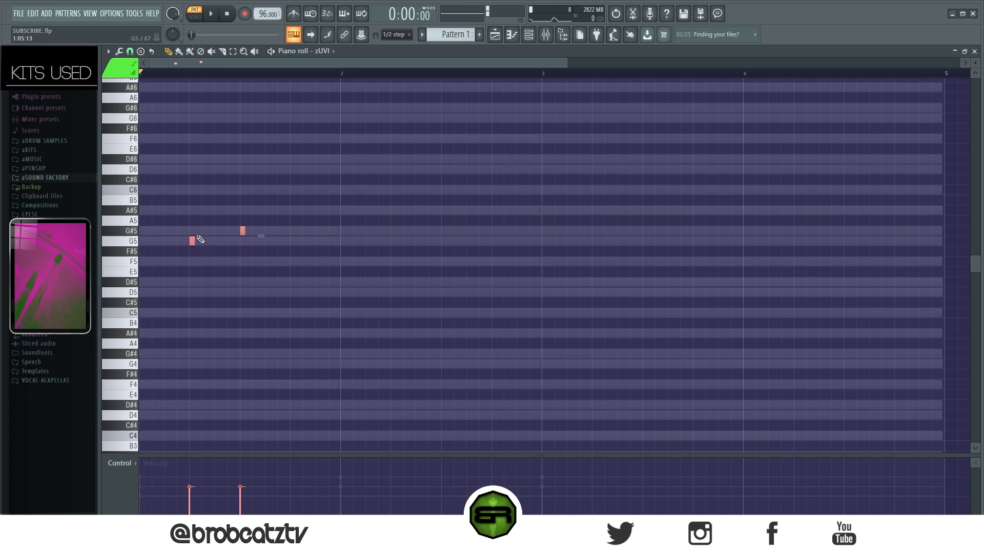
Lower both short zUVI notes by one octave and play them with the chords.
scroll(201, 236, "down", 2)
key("space")
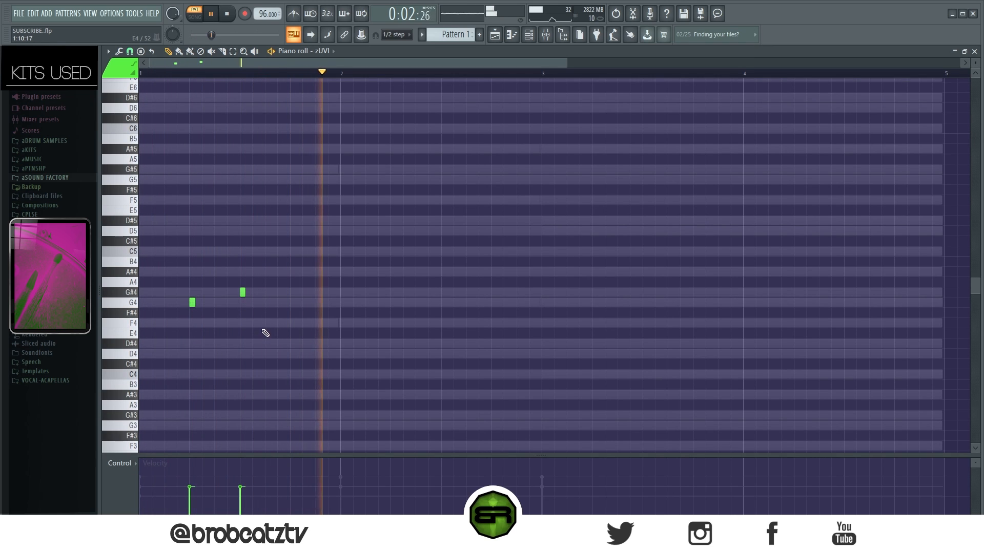
key("space")
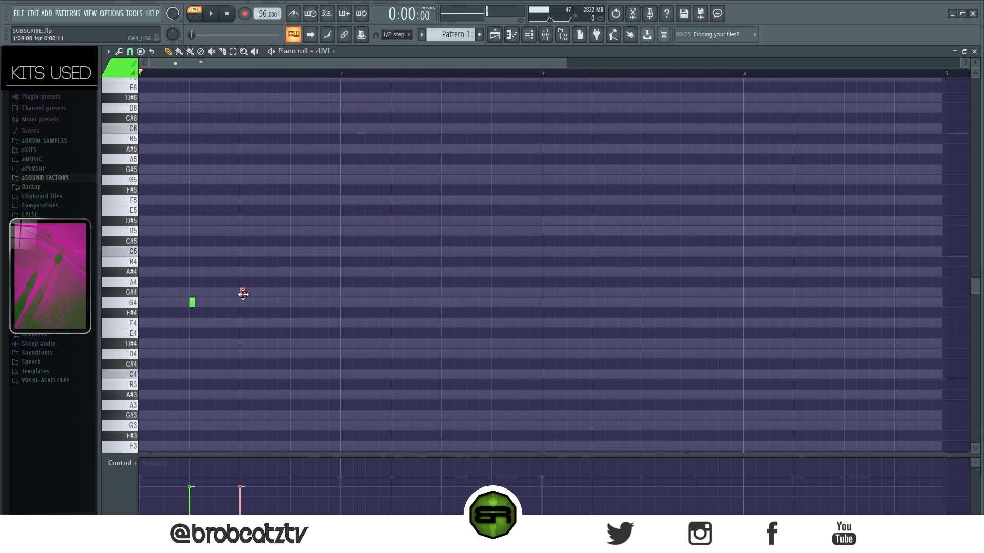
Add short zUVI notes in bar 2, C5 on beat 2 and D5 on beat 3, and play the result.
left_click(241, 252)
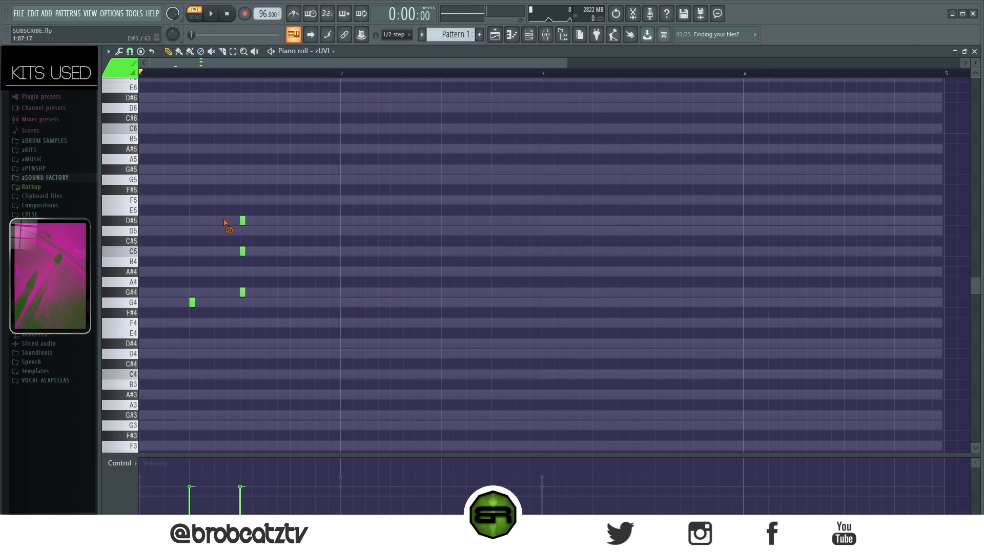
left_click(242, 252)
key("space")
left_click(443, 230)
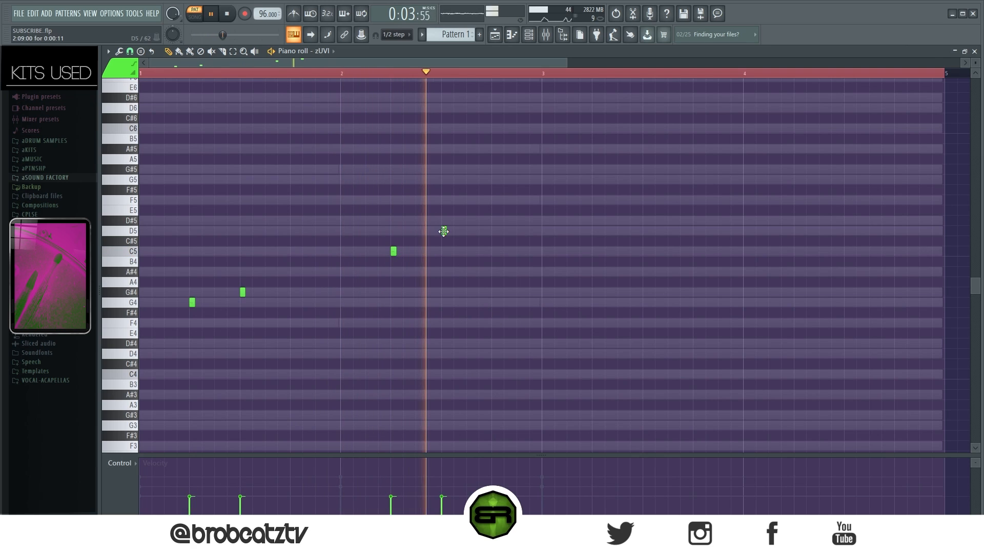
key("space")
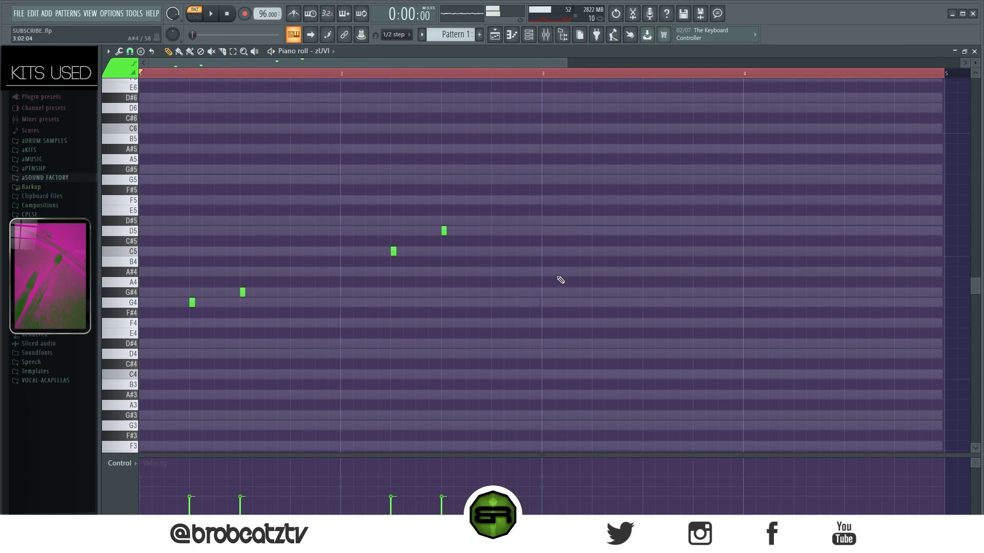
Check the bar 3 chord in Analog Lab V #2 and place a short C4 at the start of bar 3 in zUVI.
left_click(544, 293)
left_click(529, 34)
left_click(571, 165)
left_click_drag(579, 337, 567, 359)
right_click(597, 378)
left_click(546, 34)
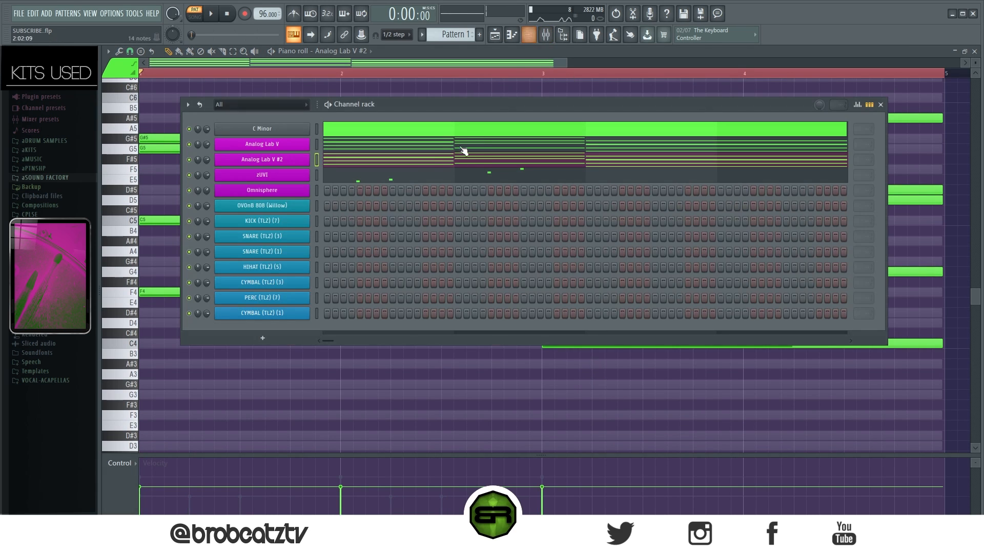
left_click(379, 177)
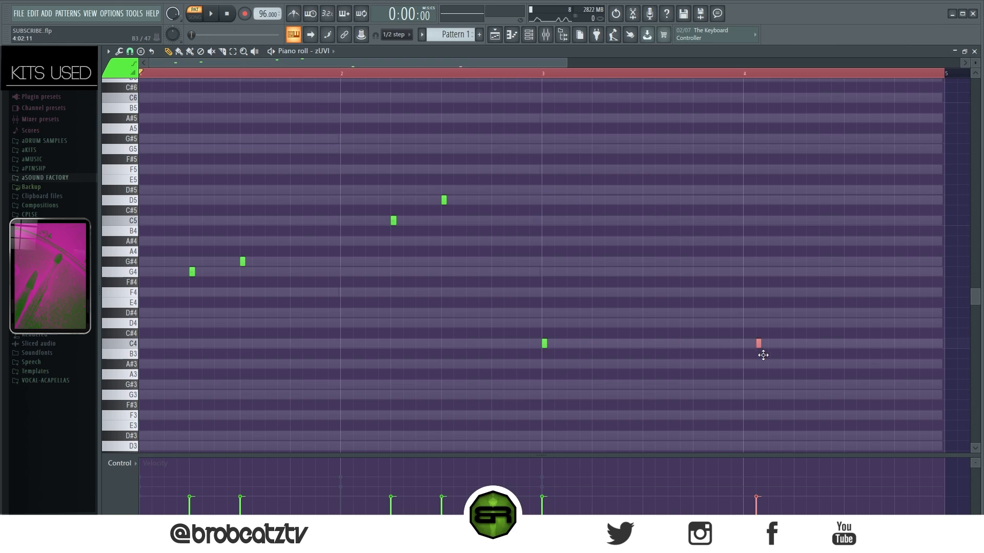
Place a short D#4 on beat 4 of bar 3 and a C4 at the start of bar 4, and play the melody.
left_click_drag(699, 319, 747, 346)
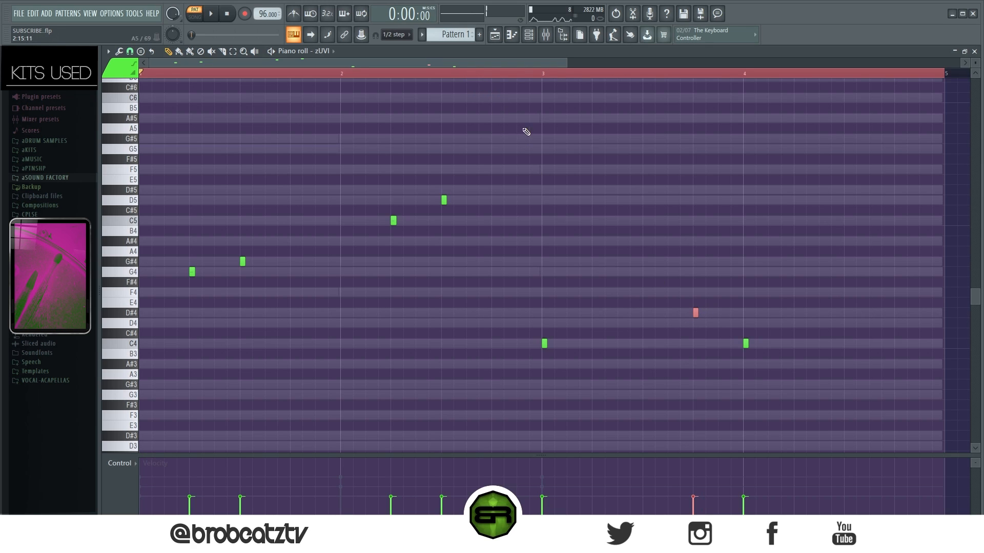
left_click(721, 262, "ctrl")
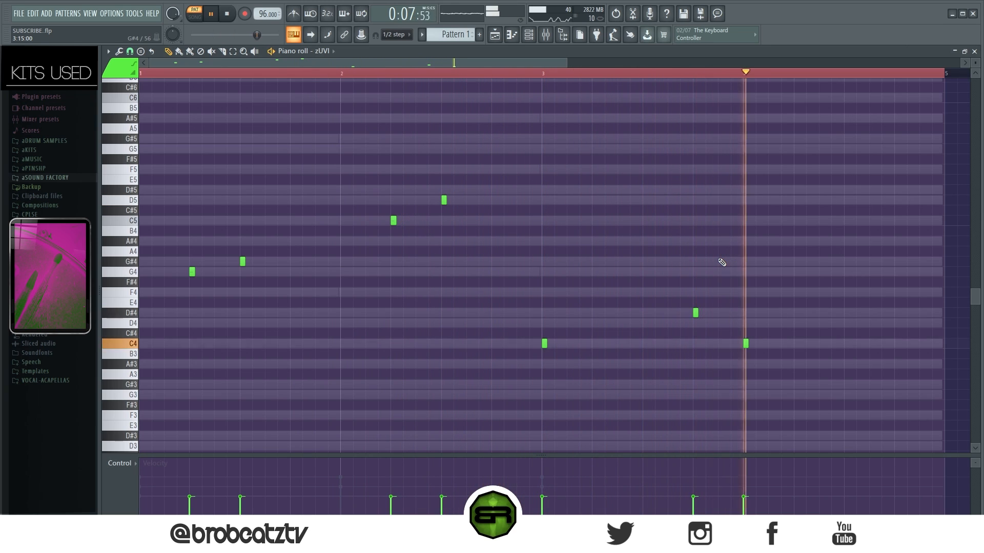
key("space")
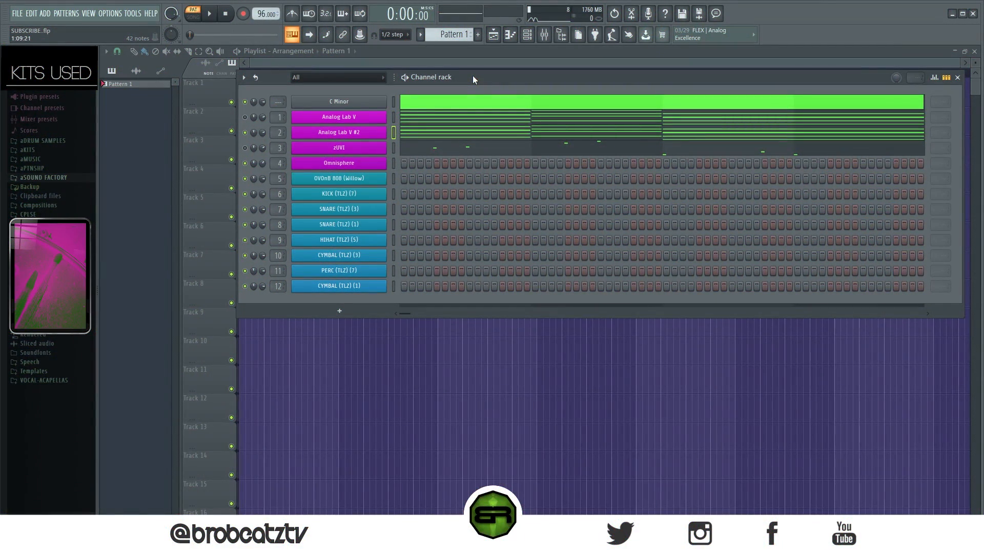
Copy the lowest chord notes F4, G4 and C4 from Analog Lab V #2 into the Omnisphere piano roll.
left_click(562, 134)
scroll(404, 235, "down", 2)
left_click(282, 300, "ctrl+shift")
left_click(390, 281, "ctrl+shift")
left_click(610, 346, "ctrl+shift")
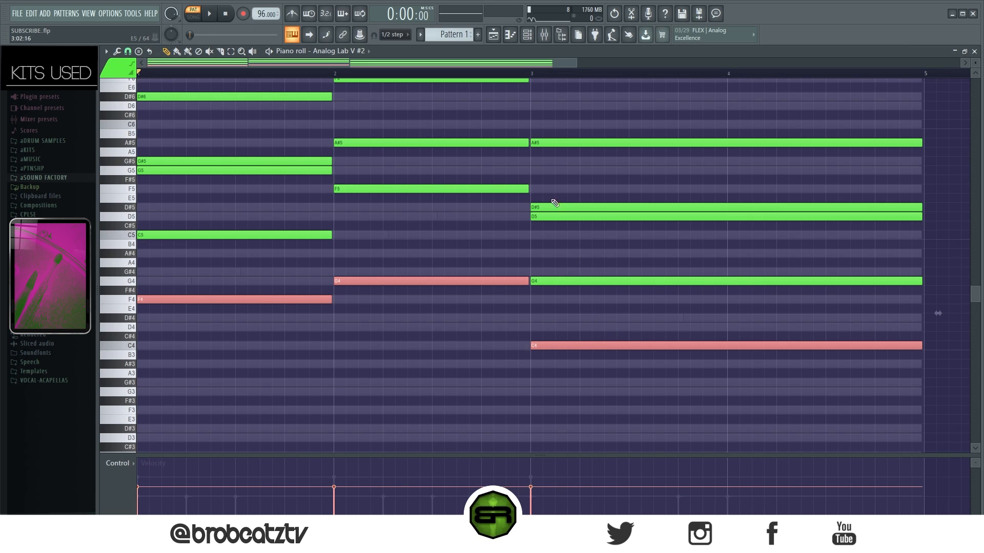
left_click(526, 34)
right_click(384, 161)
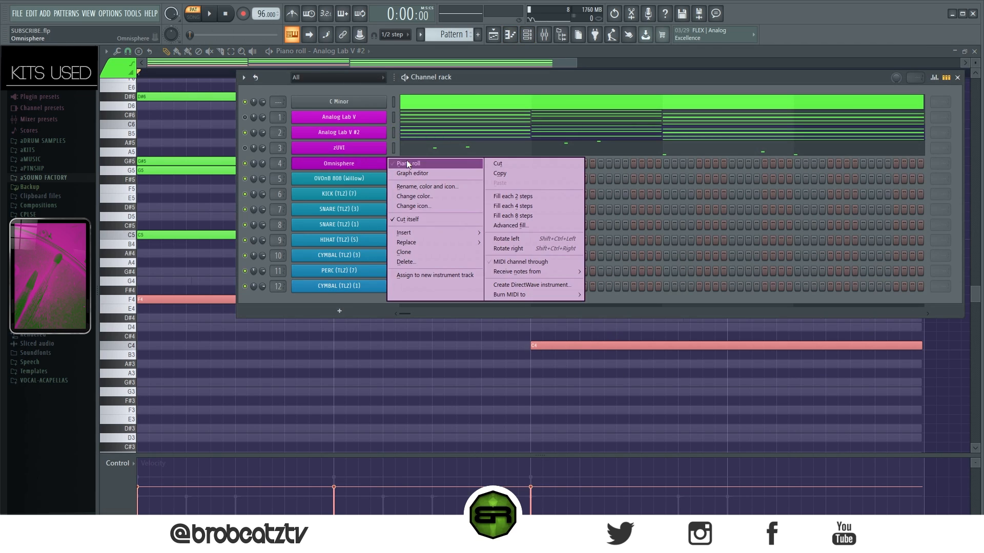
left_click(402, 161)
key("ctrl+v")
Raise the velocity of the three Omnisphere bass notes to the maximum while playing them back.
key("space")
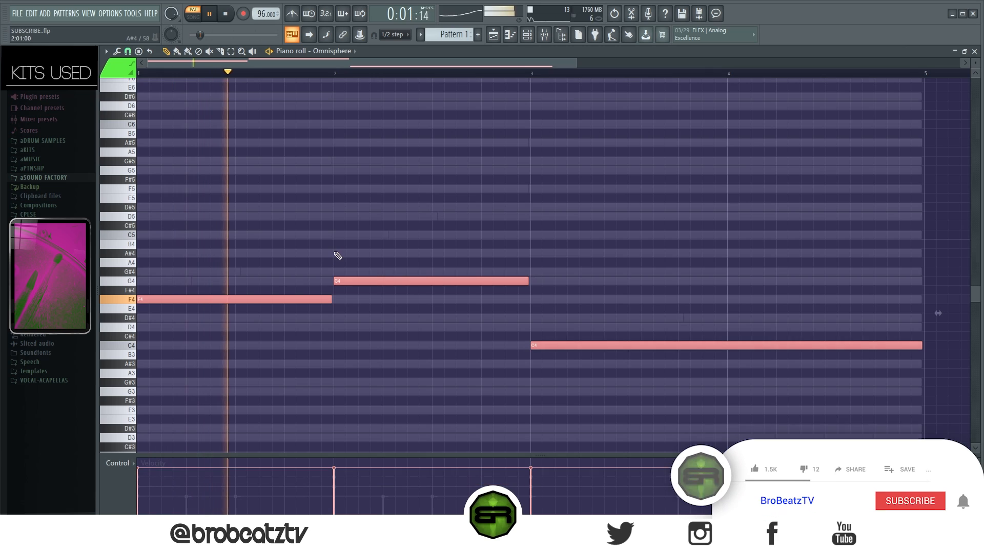
right_click(395, 163)
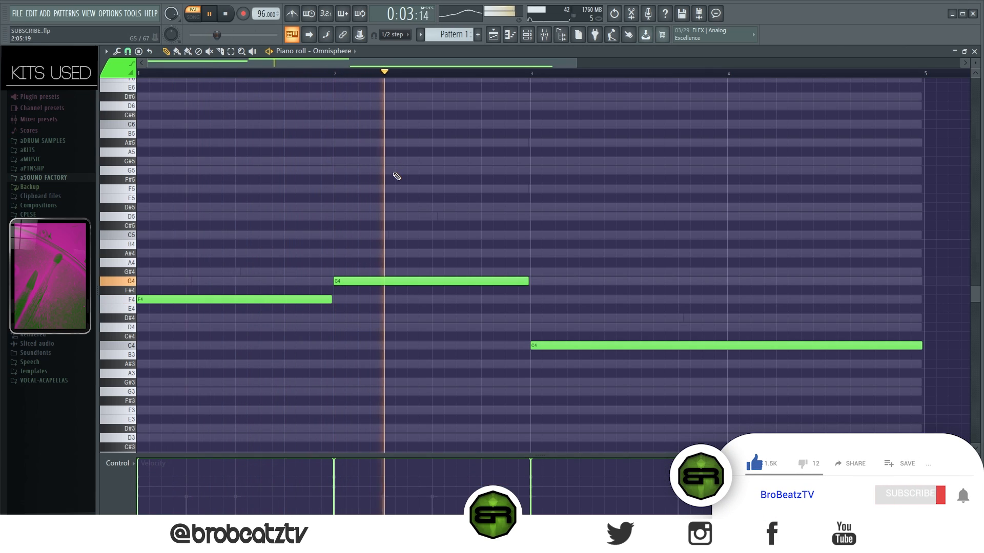
key("space")
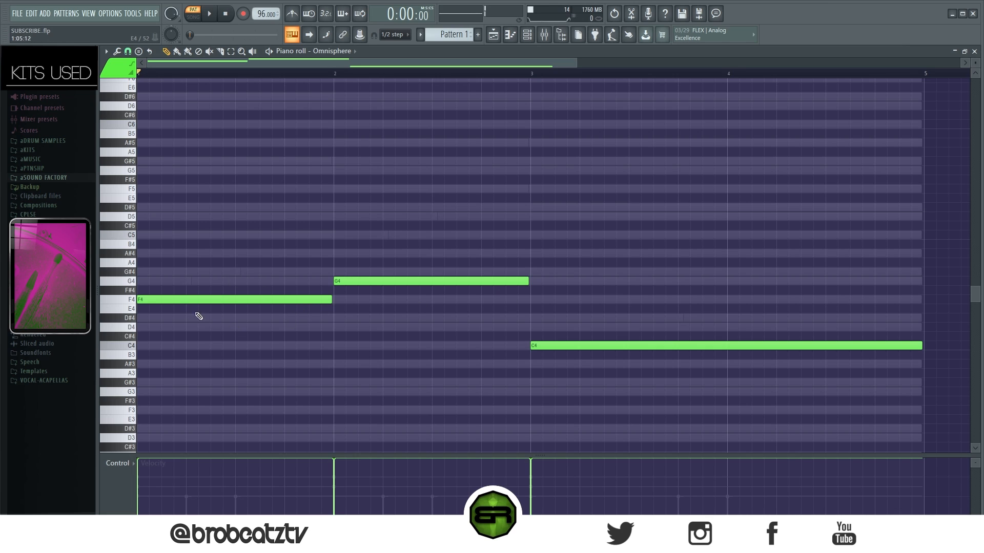
Slice the Omnisphere F4 in bar 1 at steps 5, 11, 13 and 15, and the bar 2 G4 at step 15.
left_click(527, 37)
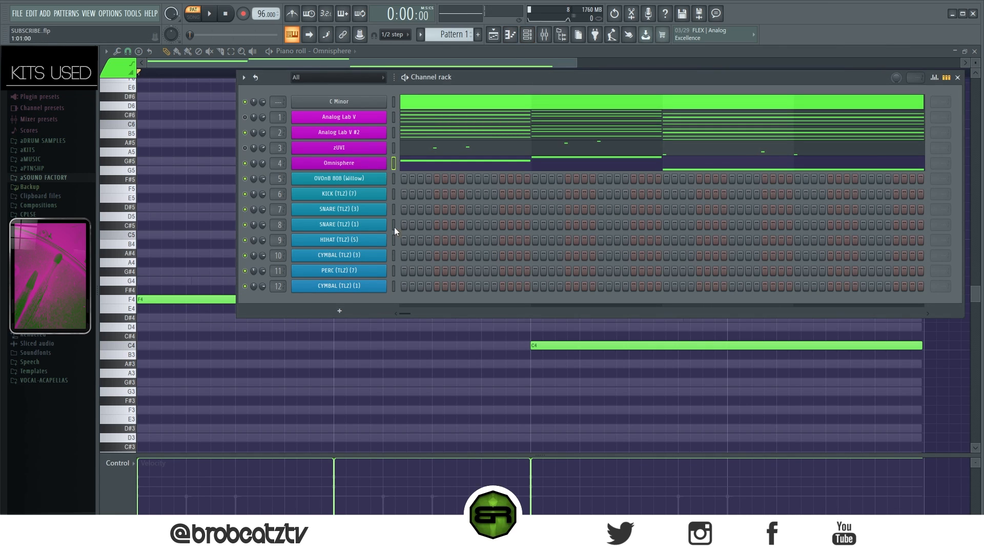
key("F6")
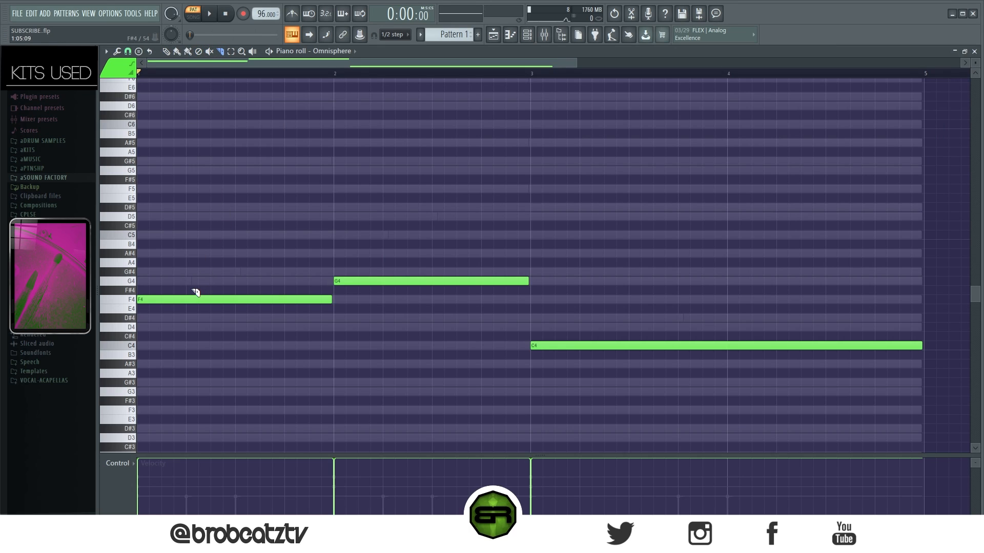
left_click_drag(193, 292, 310, 306)
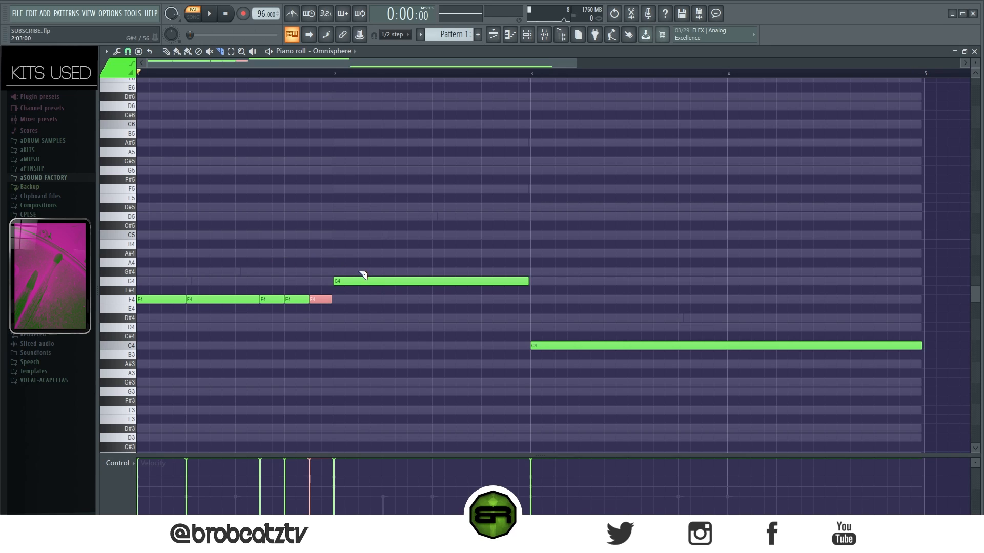
left_click_drag(509, 282, 507, 306)
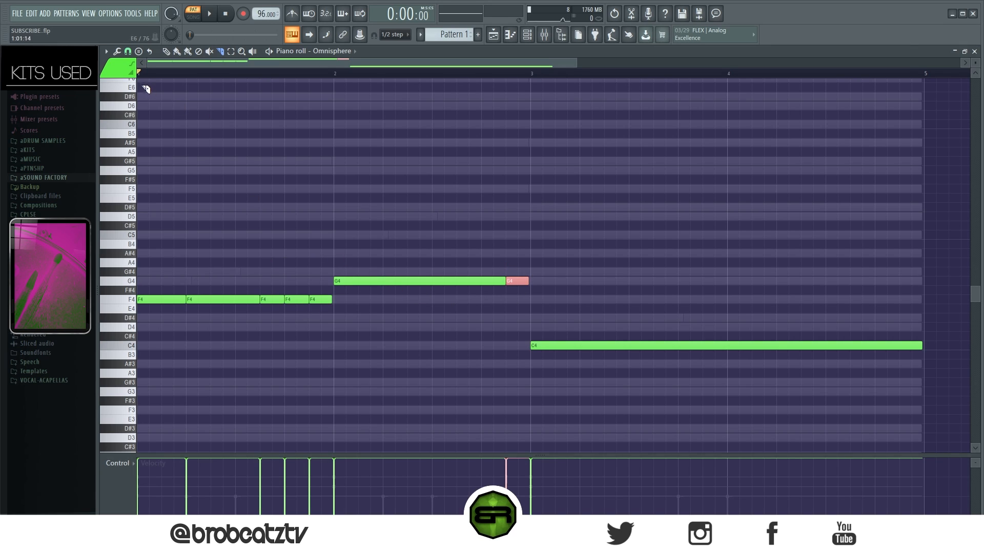
Raise the second and fourth F4 slices of bar 1 by one octave to F5.
left_click_drag(224, 268, 236, 310)
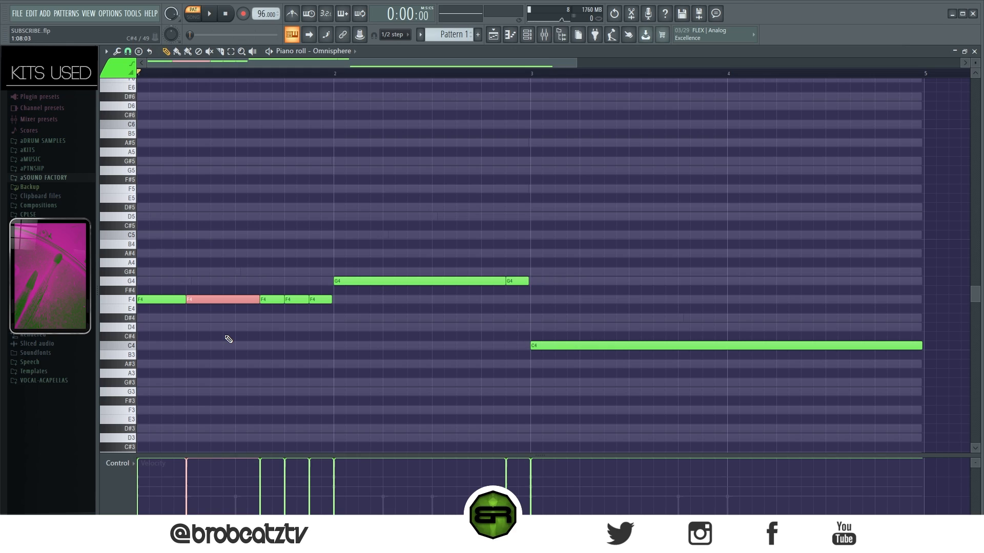
key("ctrl+Up")
left_click(302, 298)
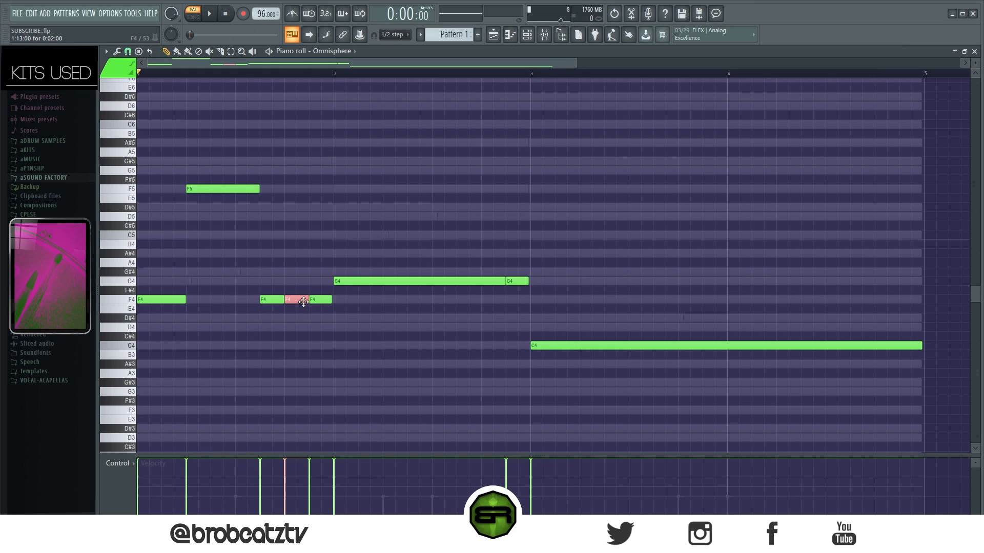
key("ctrl+Up")
Trim the long G4 to start on beat 2 of bar 2 and add a short F3 just before it.
left_click_drag(334, 282, 383, 284)
left_click_drag(315, 297, 369, 302)
key("space")
key("ctrl+Down")
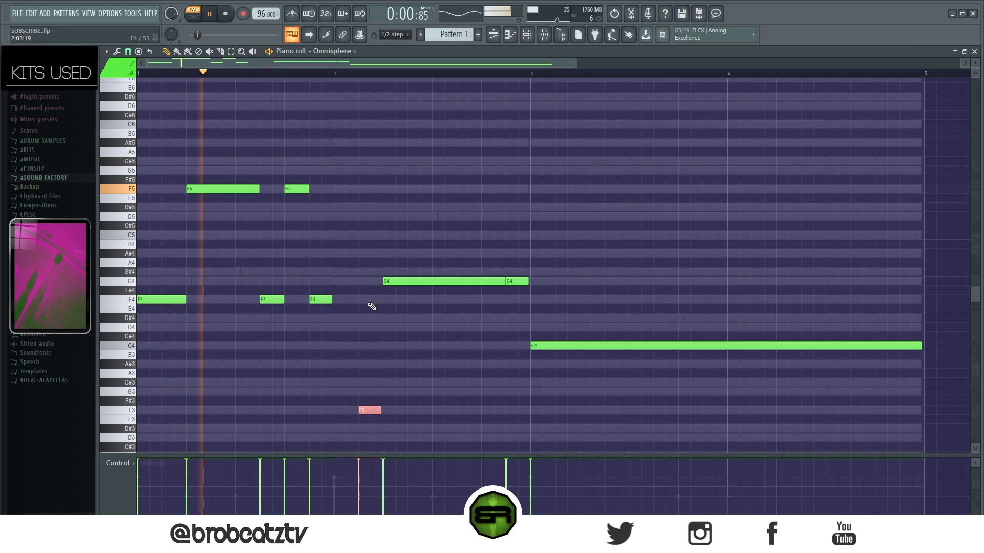
Lower the last short G4 slice of bar 2 to F4.
left_click(391, 336, "ctrl")
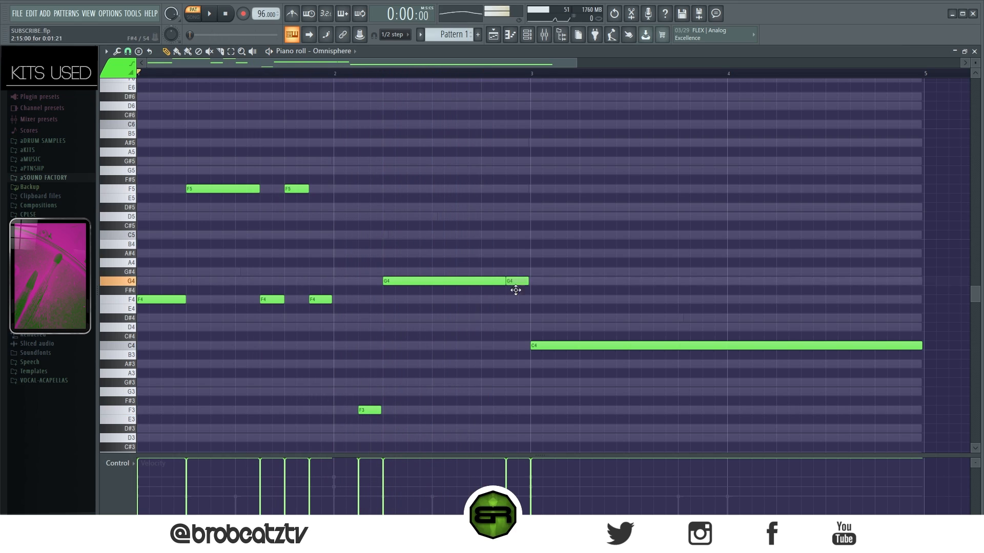
left_click_drag(509, 283, 512, 302)
Shorten the bar 3 C4 to end before step 15, put a short D#4 there, and repeat the pair in bar 4.
left_click_drag(921, 346, 695, 363)
left_click(701, 318)
left_click_drag(706, 319, 717, 319)
left_click_drag(725, 309, 752, 343)
left_click(760, 385, "ctrl")
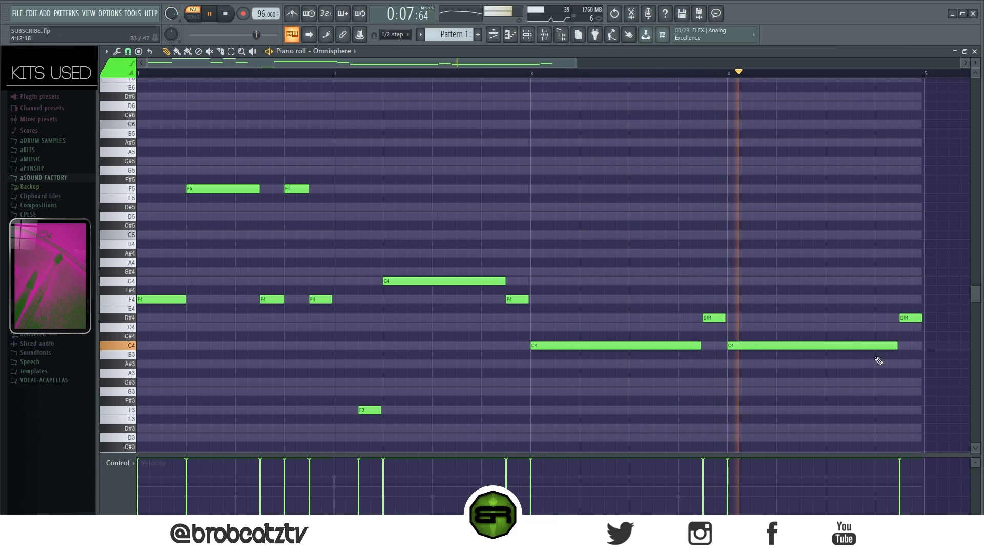
Shorten the bar 4 C4 to end before step 13 and add a short C5 there, removing the closing D#4.
left_click_drag(898, 347, 875, 351)
key("space")
left_click(876, 347)
right_click(876, 347)
left_click_drag(912, 321, 893, 353)
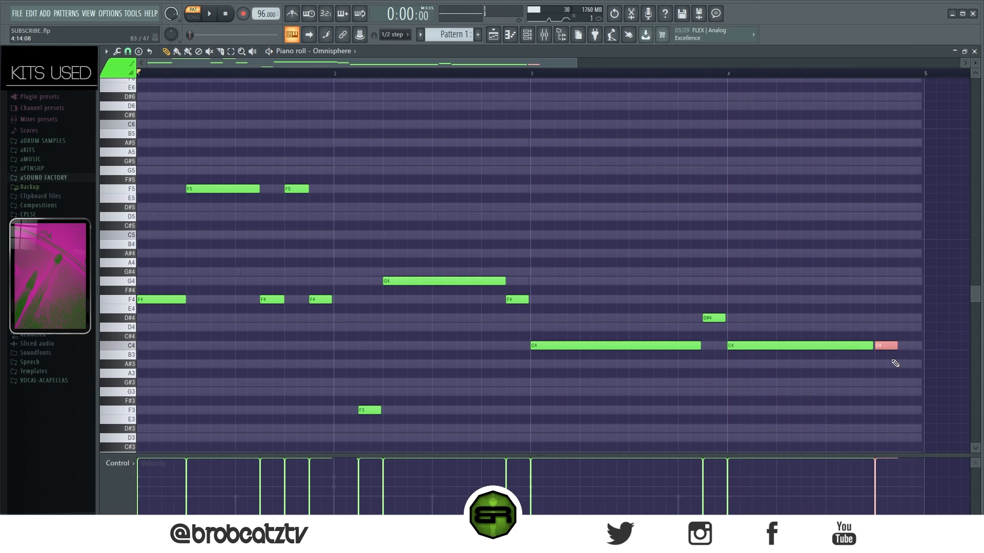
Add a short C4 at step 15 of bar 4 and audition the bass line from late in bar 3.
left_click_drag(260, 179, 320, 307)
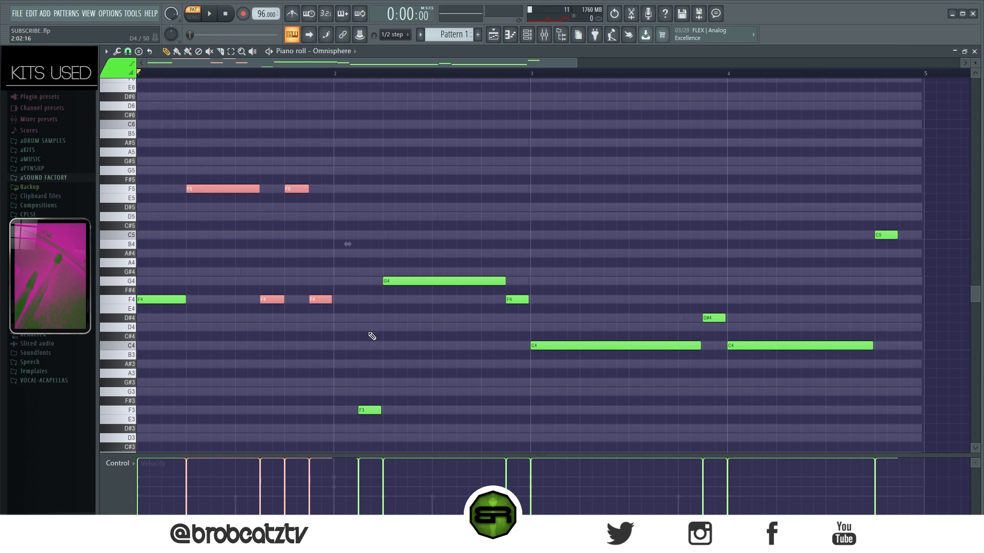
left_click(371, 335, "ctrl")
left_click(903, 347)
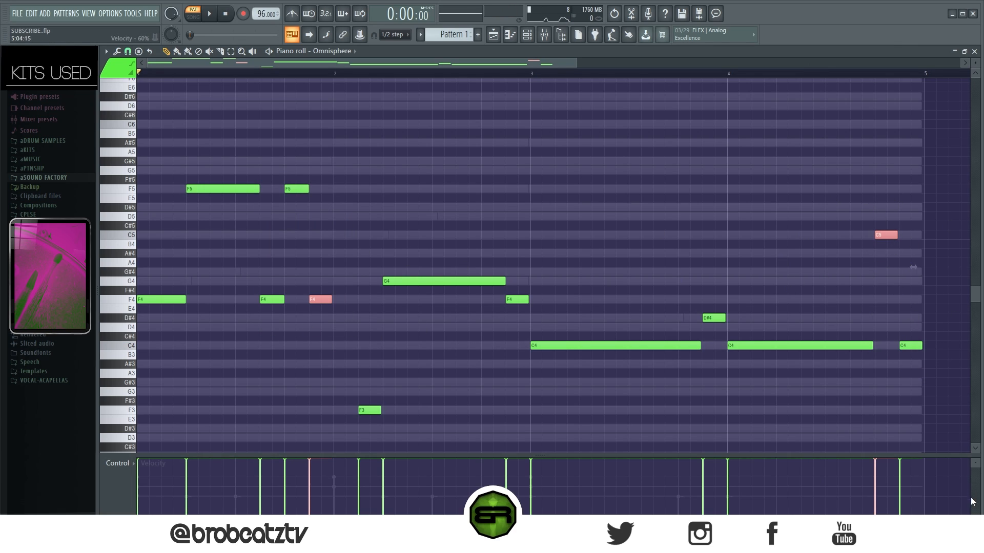
left_click(575, 229, "ctrl")
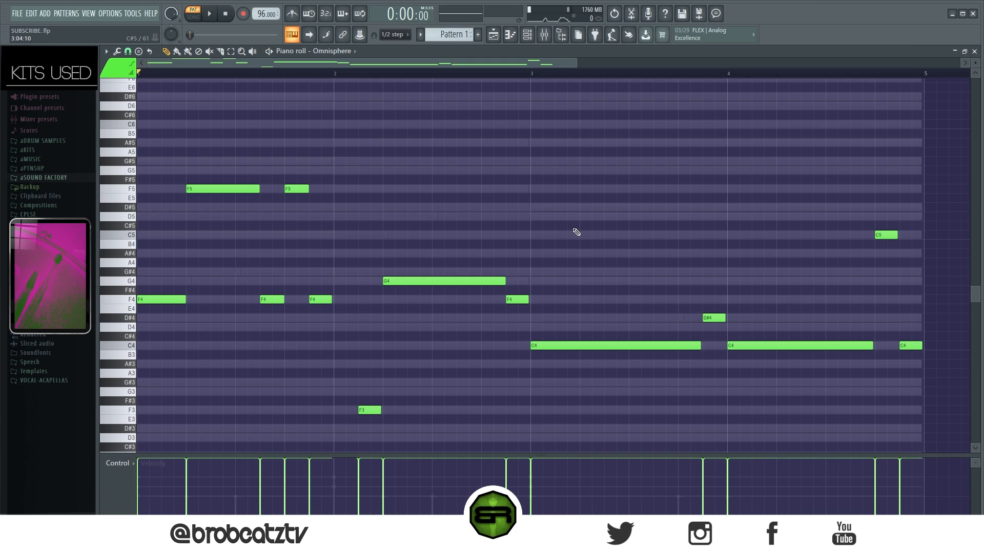
key("space")
left_click(677, 74)
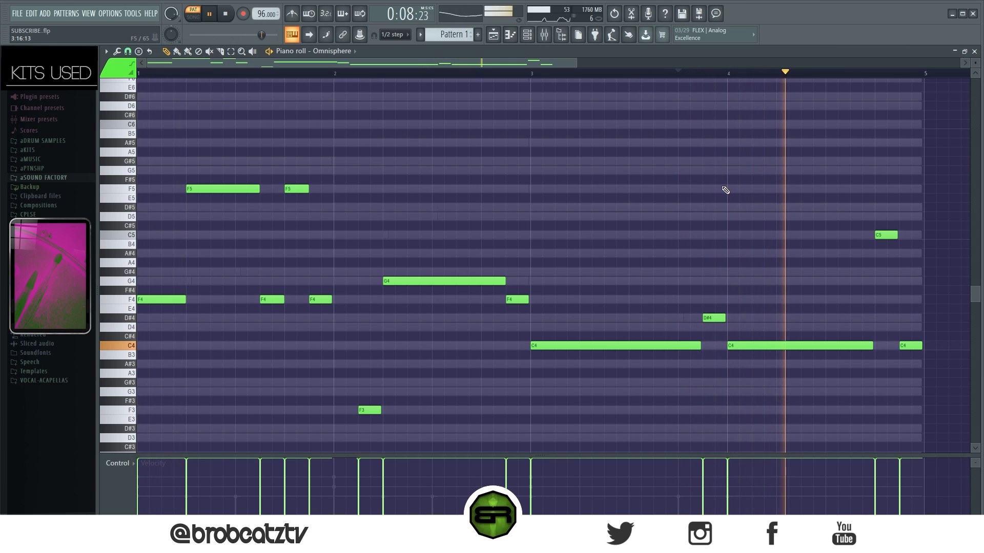
key("space")
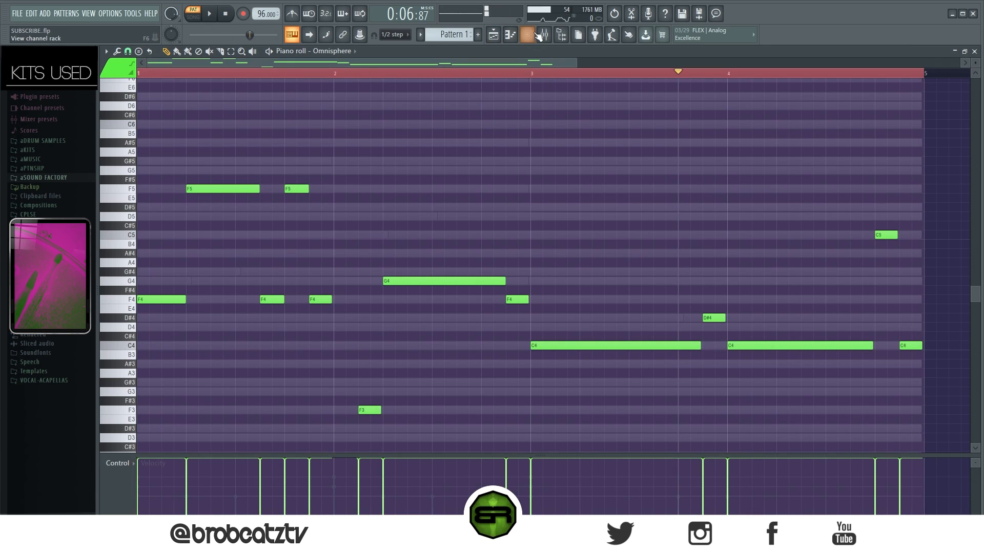
Copy the Omnisphere notes to the OVOnB 808 (Willow) channel and open that channel's piano roll.
key("F6")
right_click(371, 166)
left_click(501, 174)
right_click(361, 183)
left_click(506, 199)
left_click(459, 182)
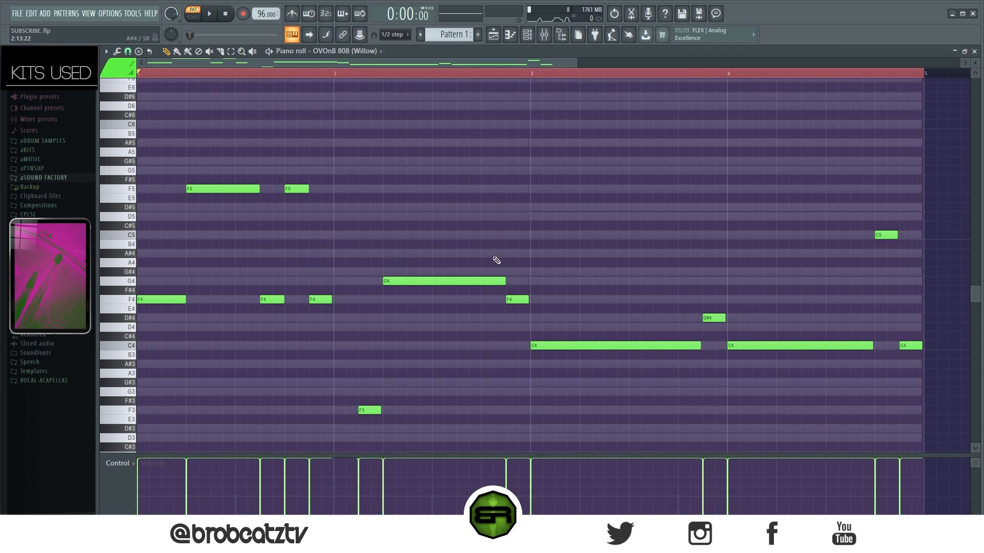
Split the long G4 in bar 2 of the 808 line into two notes at step 11.
left_click_drag(505, 280, 457, 280)
left_click(461, 280)
left_click_drag(527, 280, 492, 286)
Transpose all the 808 notes up one octave and play the result.
key("ctrl+a")
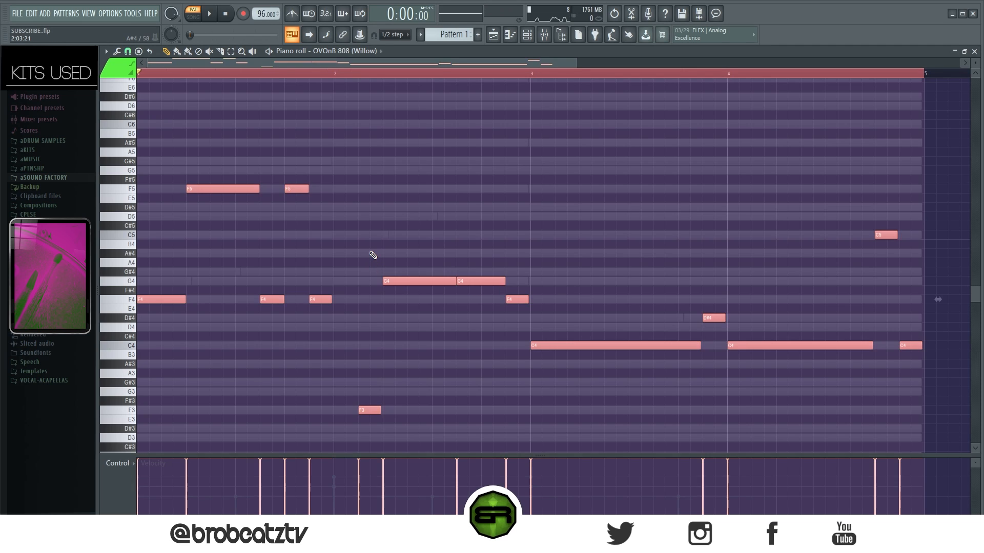
key("ctrl+Up")
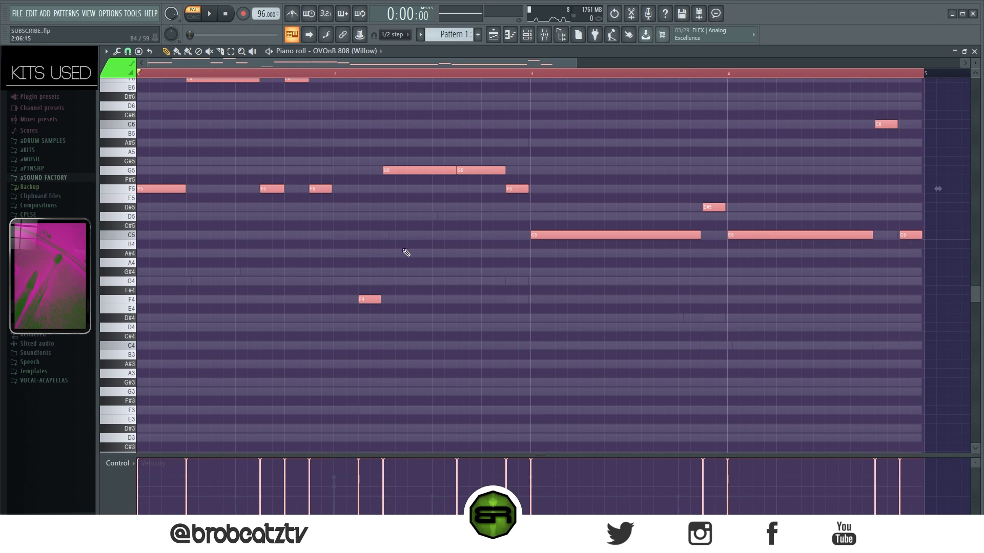
key("ctrl+d")
key("space")
scroll(407, 280, "up", 2)
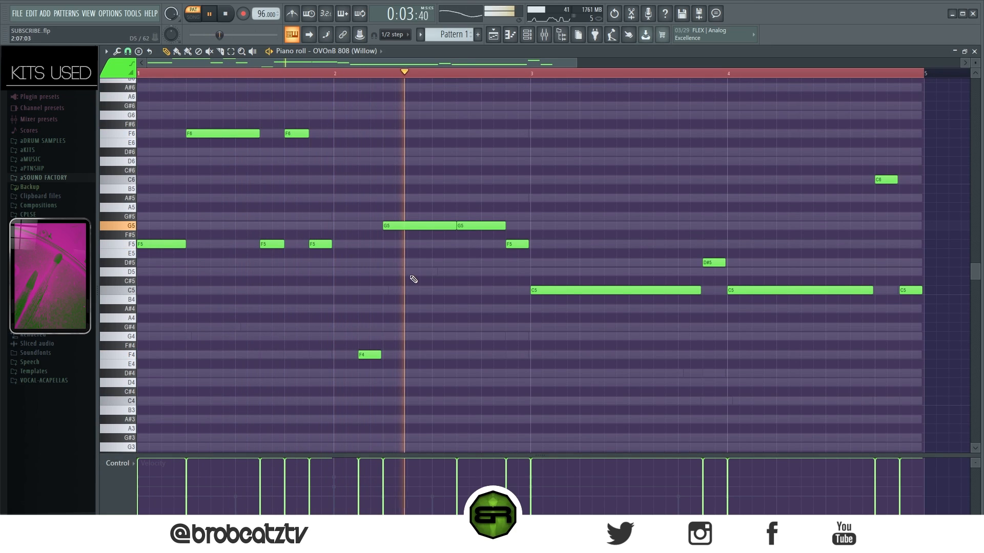
Raise the short F5 at the end of bar 2 to G6 and audition it from bar 2.
key("space")
left_click_drag(519, 242, 521, 226)
key("ctrl+Up")
key("space")
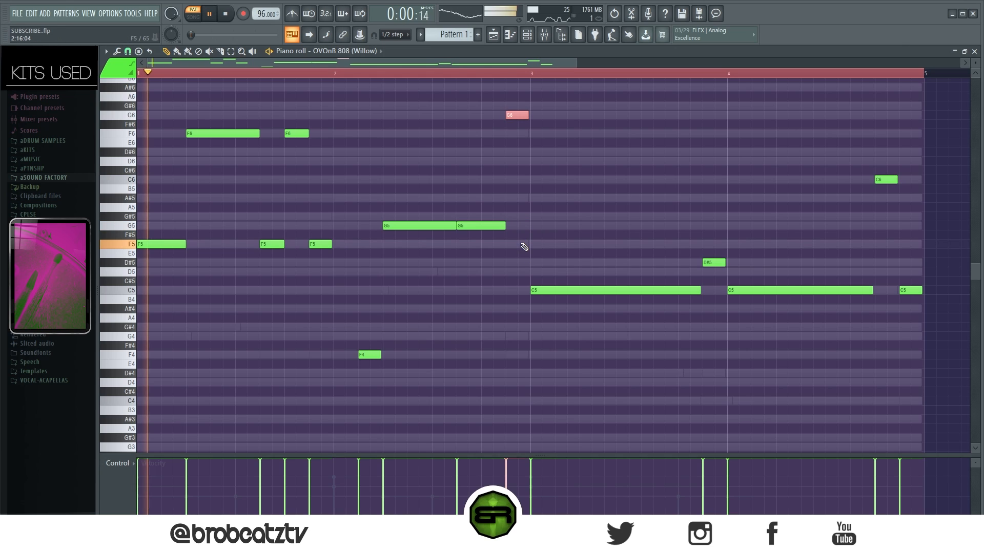
left_click(421, 73)
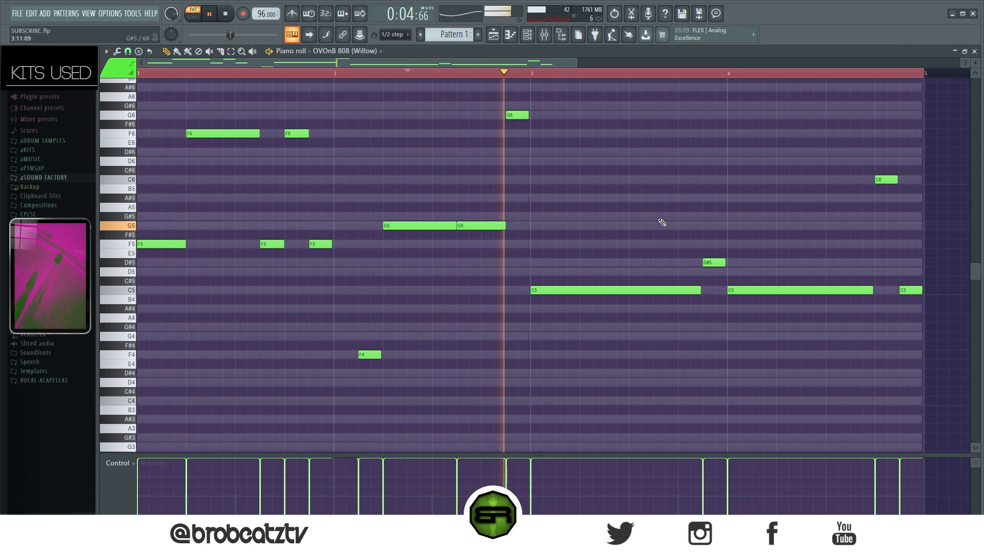
Trim the long bar 4 C5 to start at step 5, split it in two at step 11, and audition bar 4.
left_click_drag(729, 291, 777, 290)
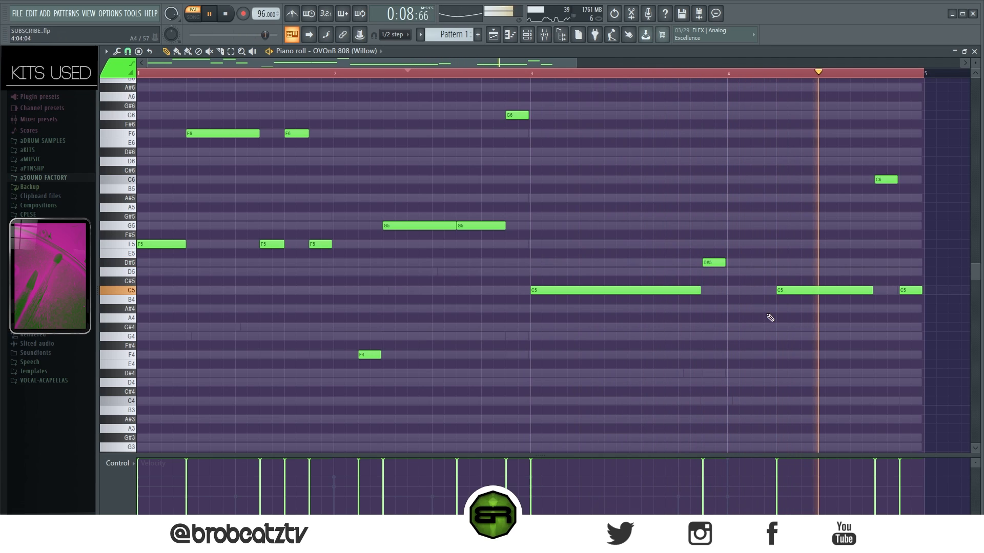
key("space")
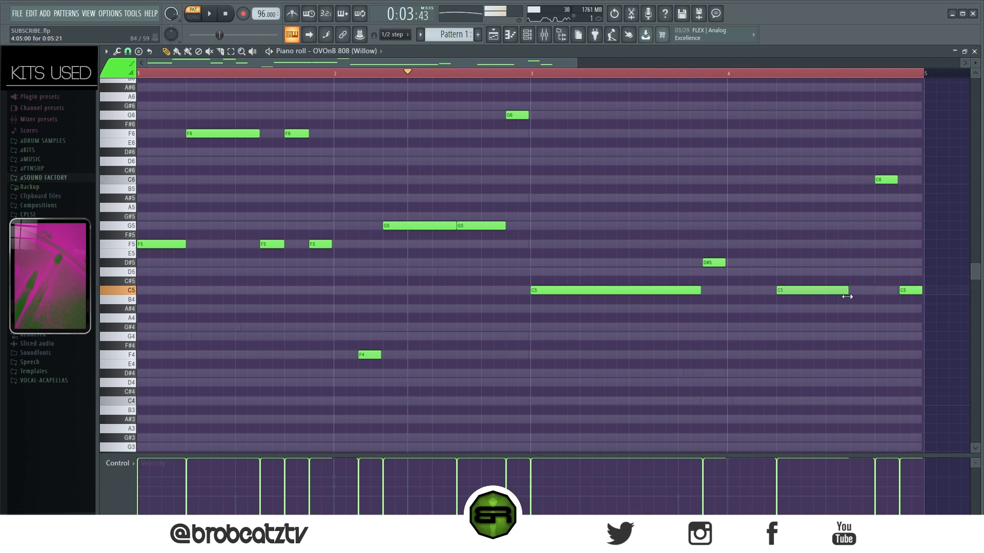
left_click(856, 290)
right_click(870, 289)
left_click(855, 290)
key("space")
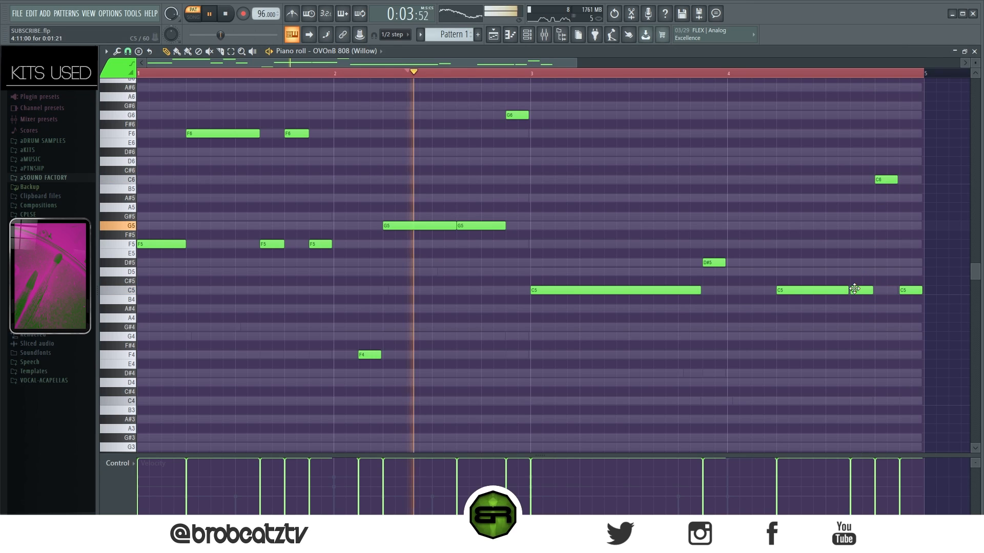
left_click(761, 73)
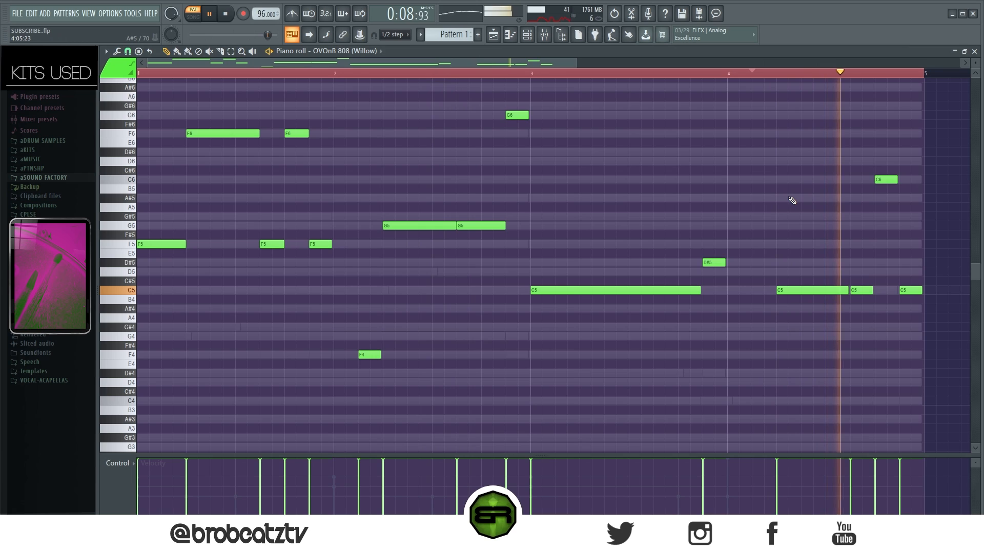
key("space")
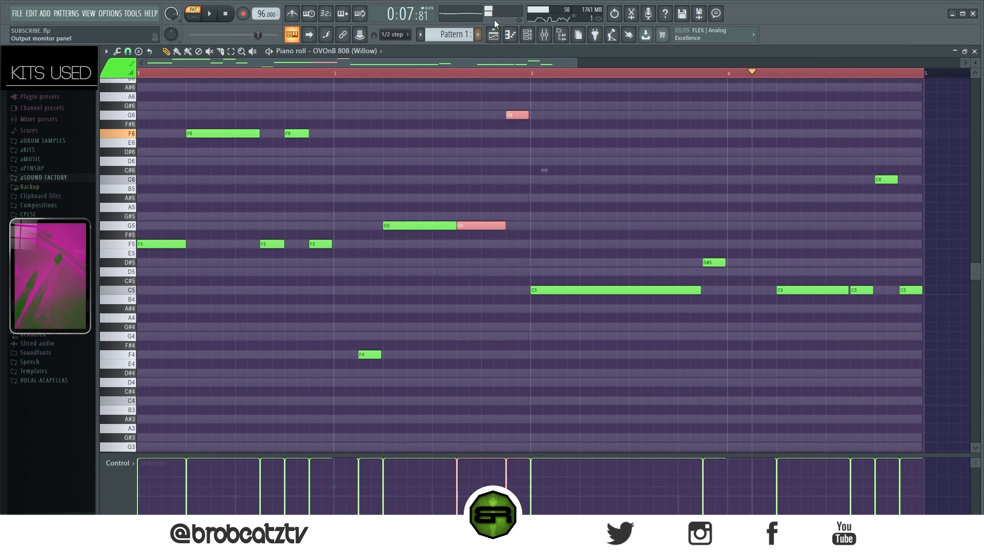
left_click(367, 280, "ctrl")
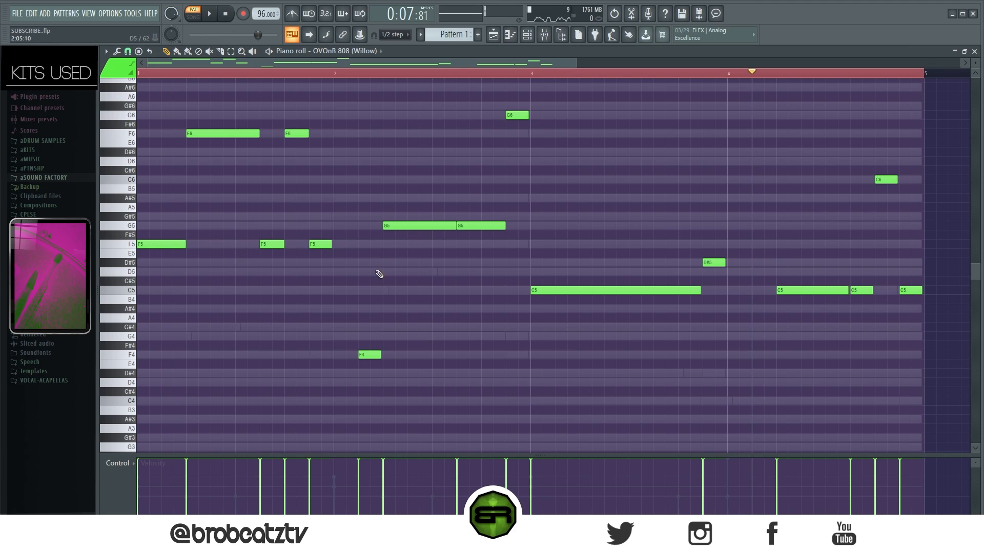
left_click_drag(206, 235, 343, 253)
left_click(514, 95, "ctrl")
Place SNARE (TLZ) (3) hits on step 9 of every bar and SNARE (TLZ) (1) hits on steps 19, 31, 47 and 59.
left_click(528, 38)
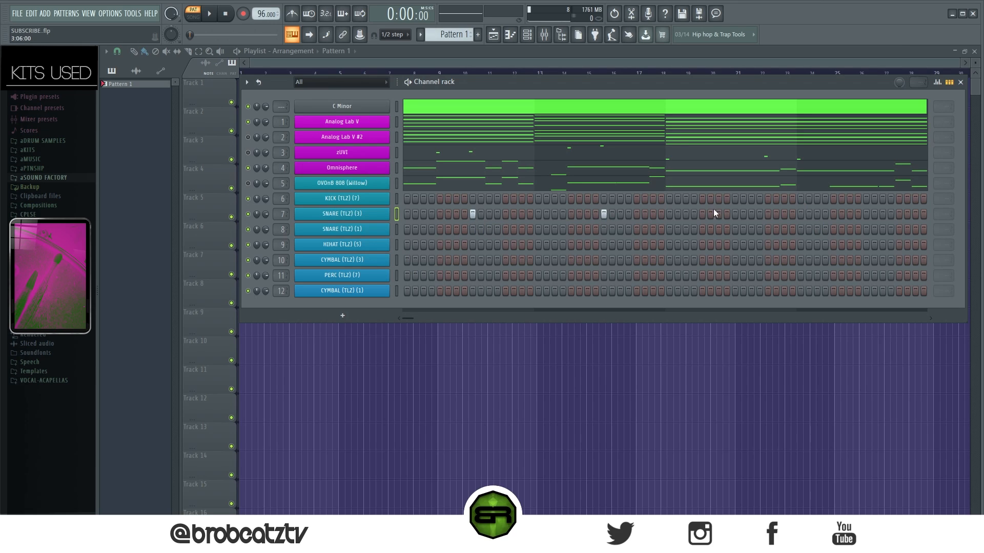
key("space")
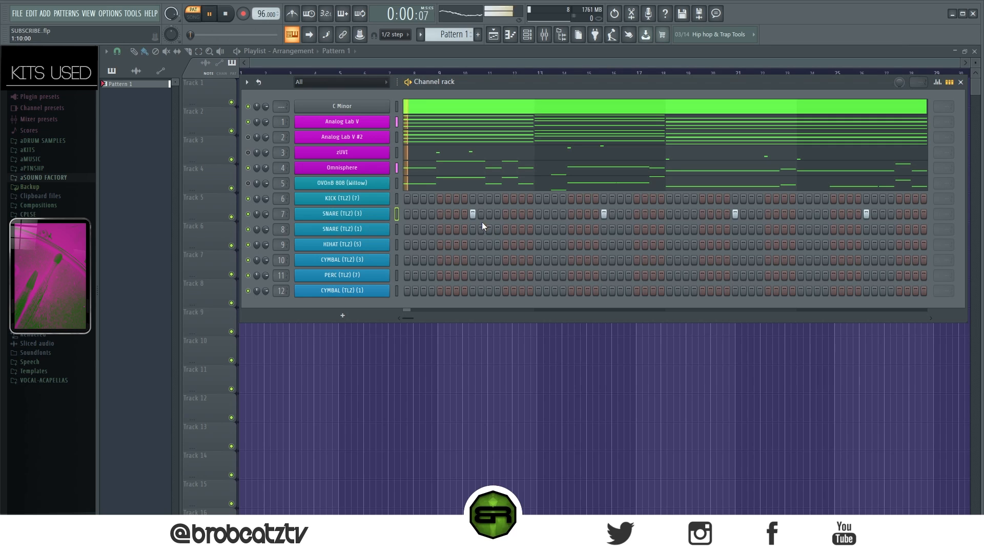
left_click(555, 230)
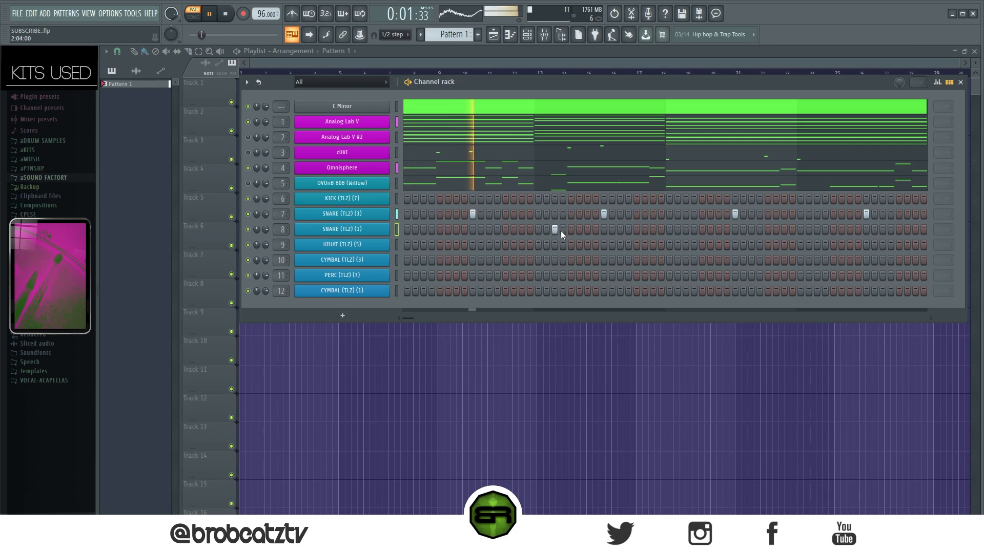
left_click(654, 230)
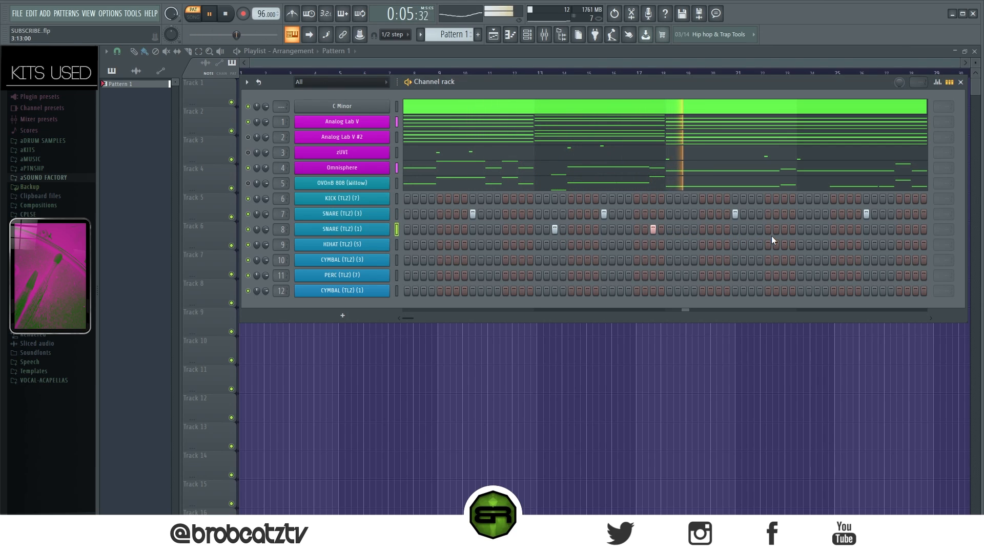
left_click(784, 230)
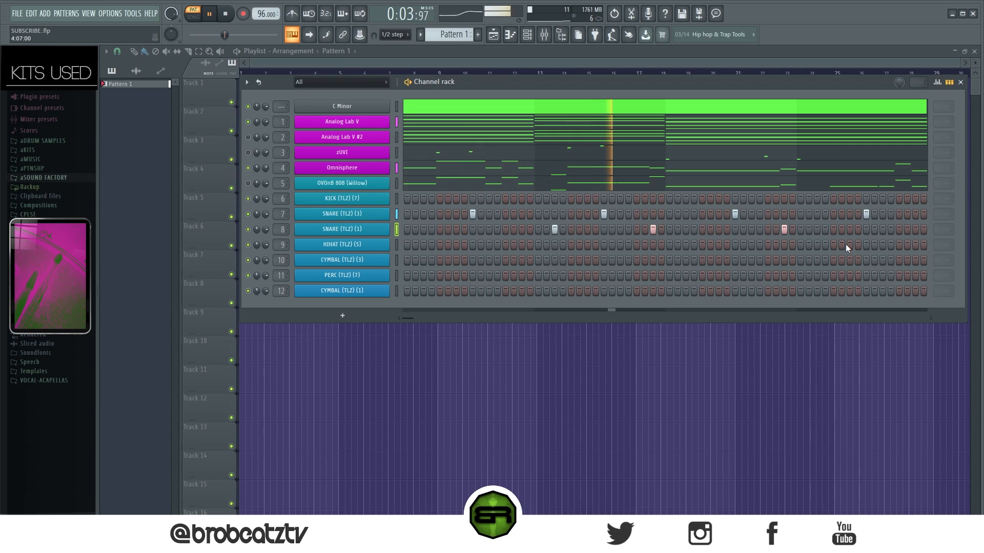
left_click(882, 230)
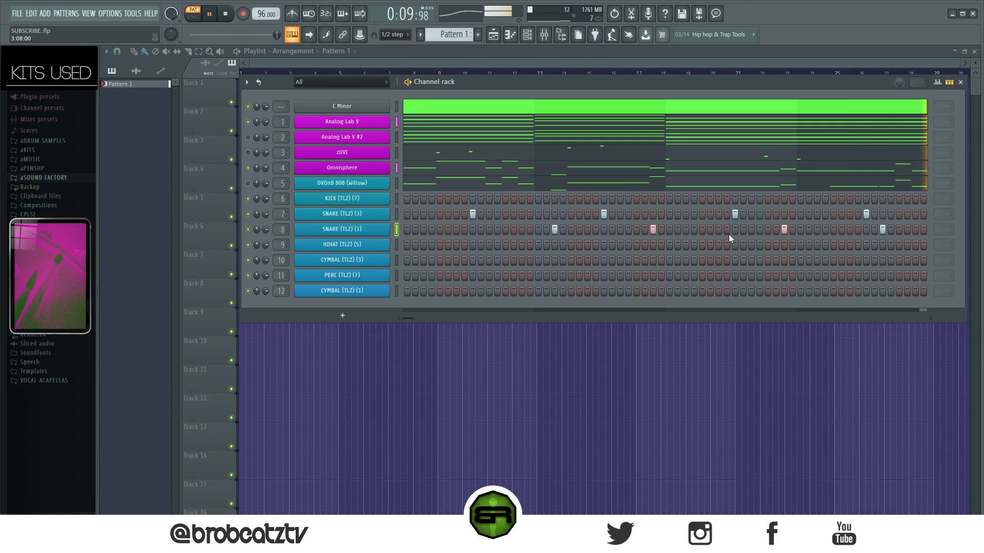
key("space")
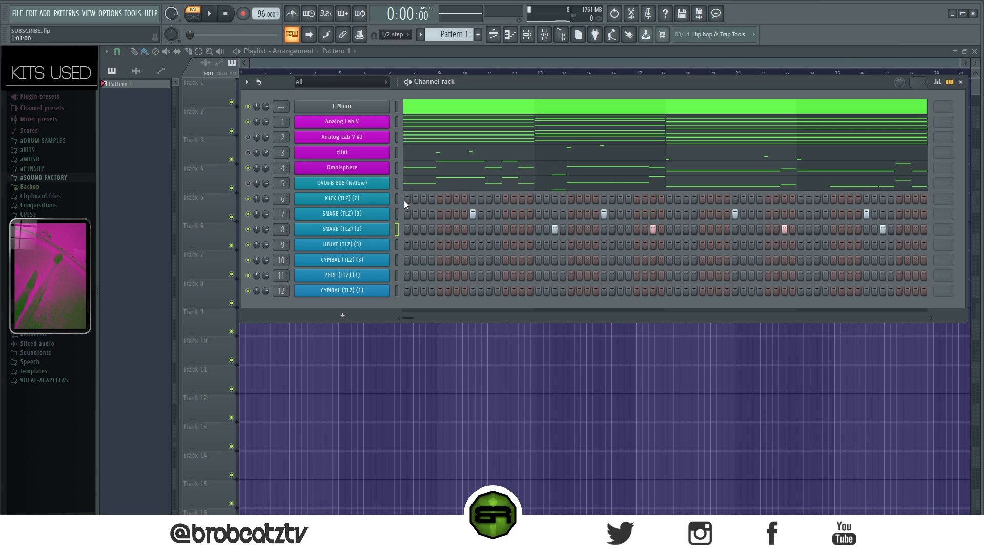
Place KICK (TLZ) (7) hits on steps 1, 5, 15 and 21, checking them in playback.
left_click(439, 199)
key("space")
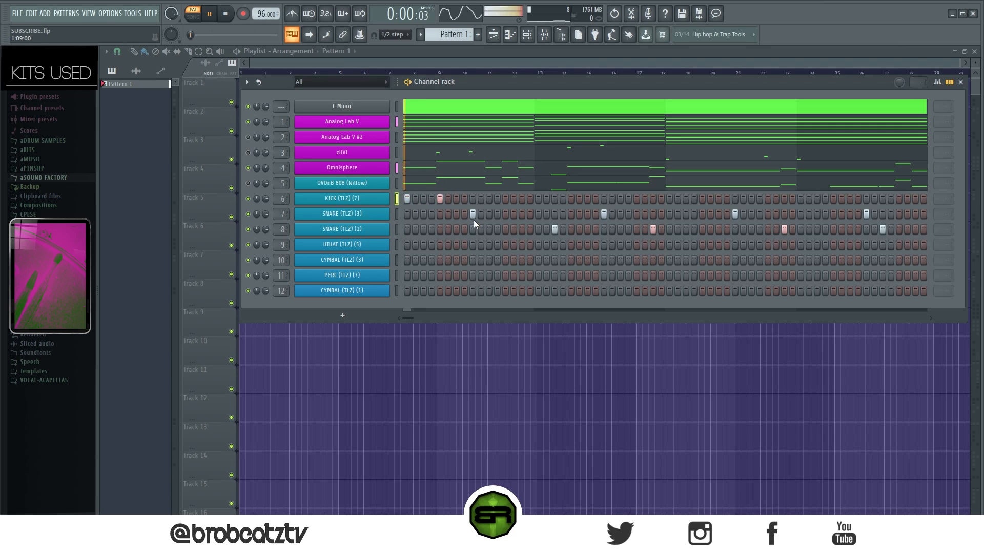
left_click(520, 200)
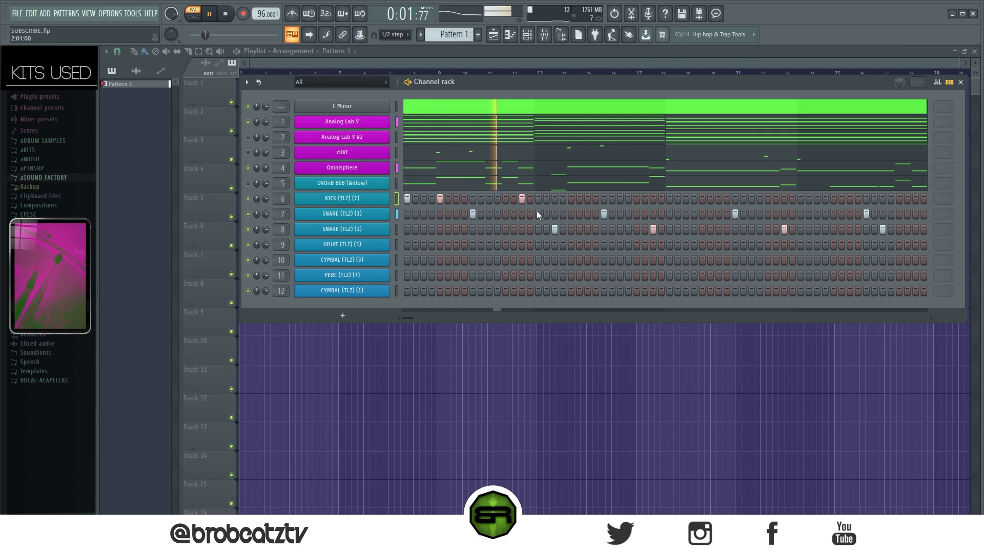
left_click(572, 199)
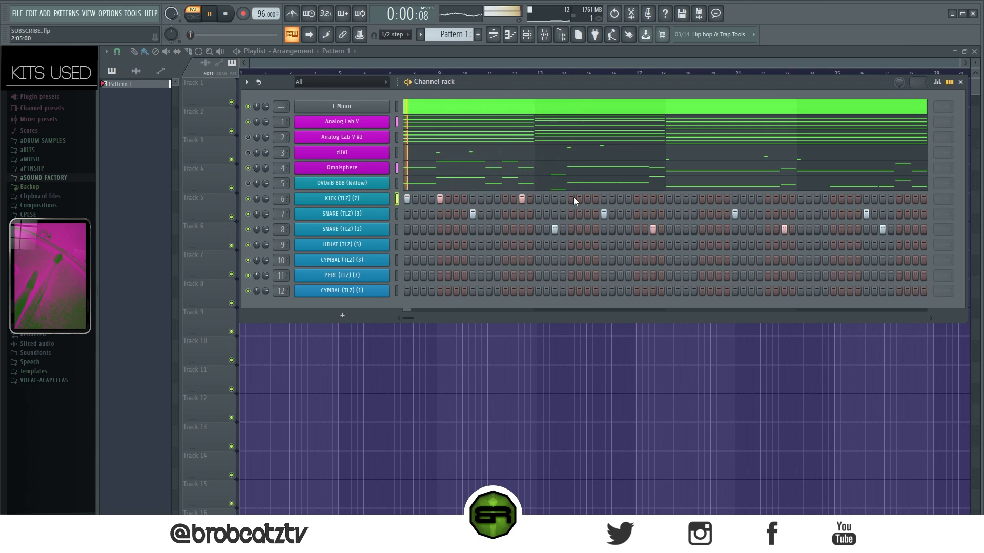
key("space")
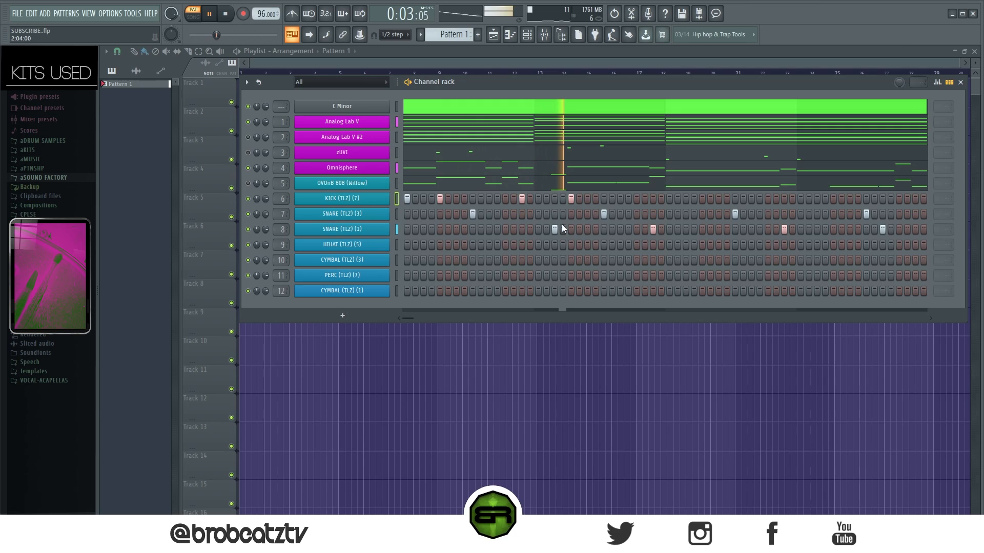
key("space")
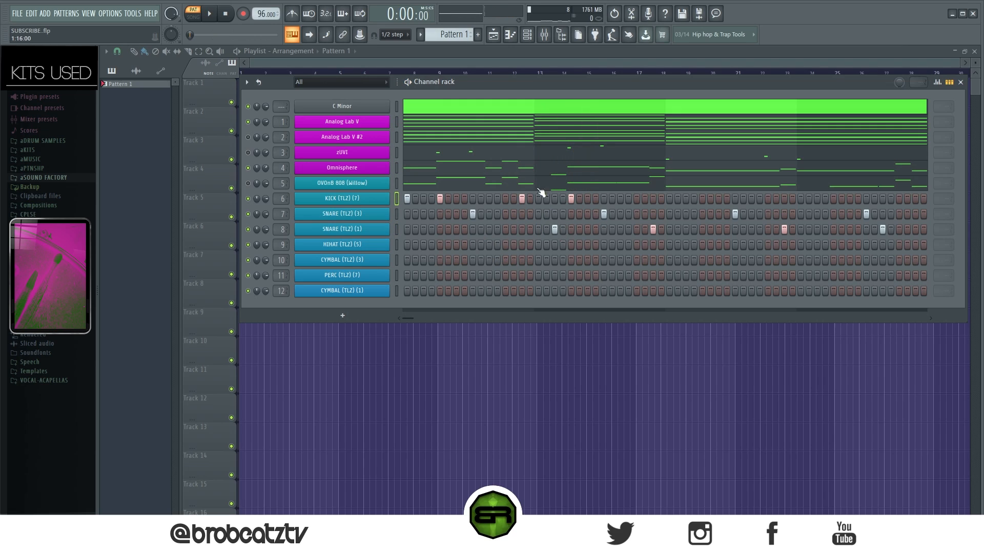
Continue the KICK (TLZ) (7) pattern with hits on steps 27, 33, 43, 47, 53 and 59 during playback.
key("space")
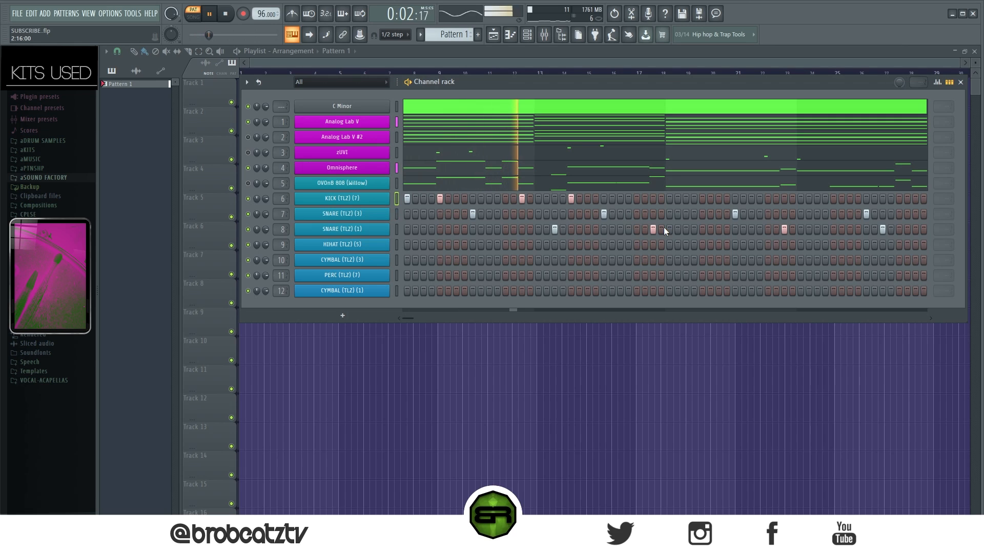
left_click(620, 199)
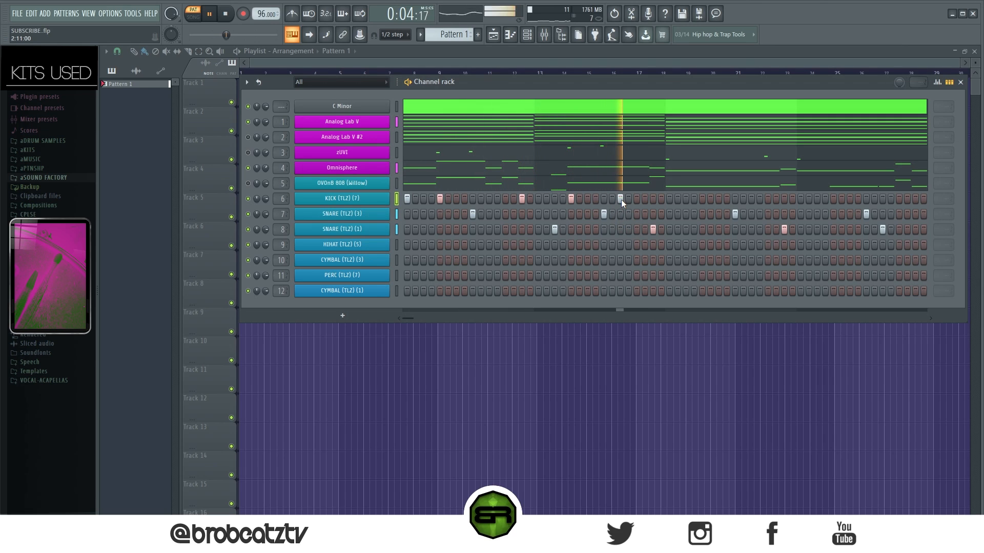
left_click(669, 199)
key("space")
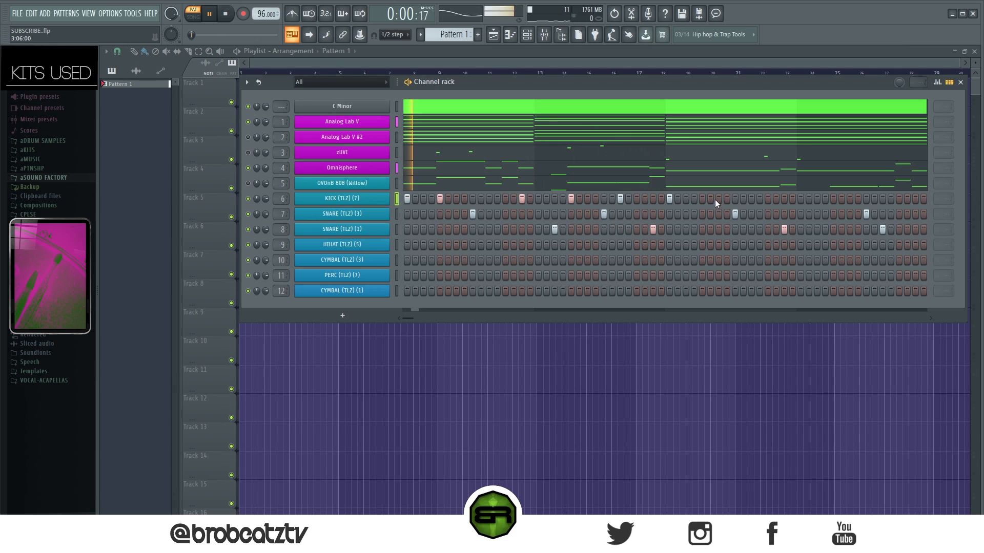
left_click(751, 199)
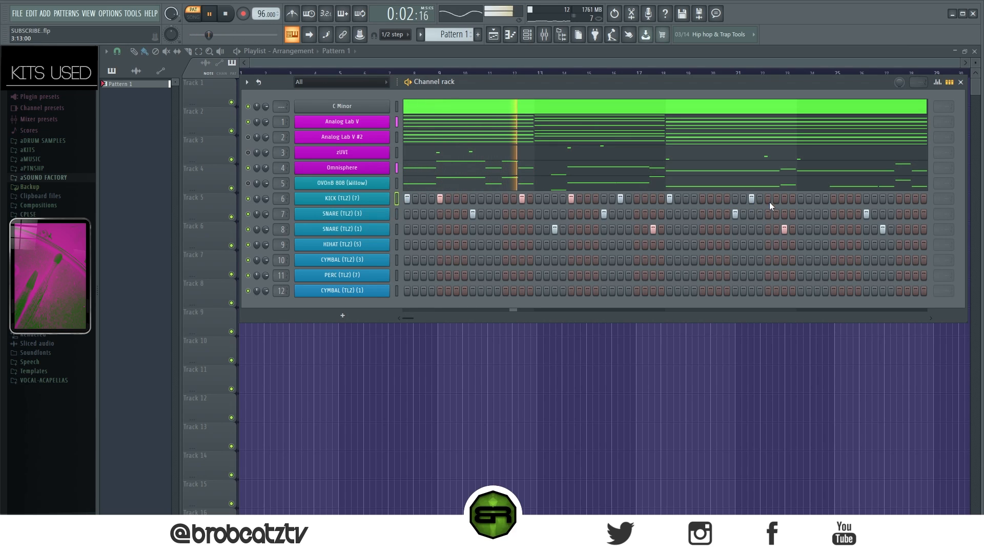
left_click(783, 198)
left_click(833, 198)
left_click(881, 198)
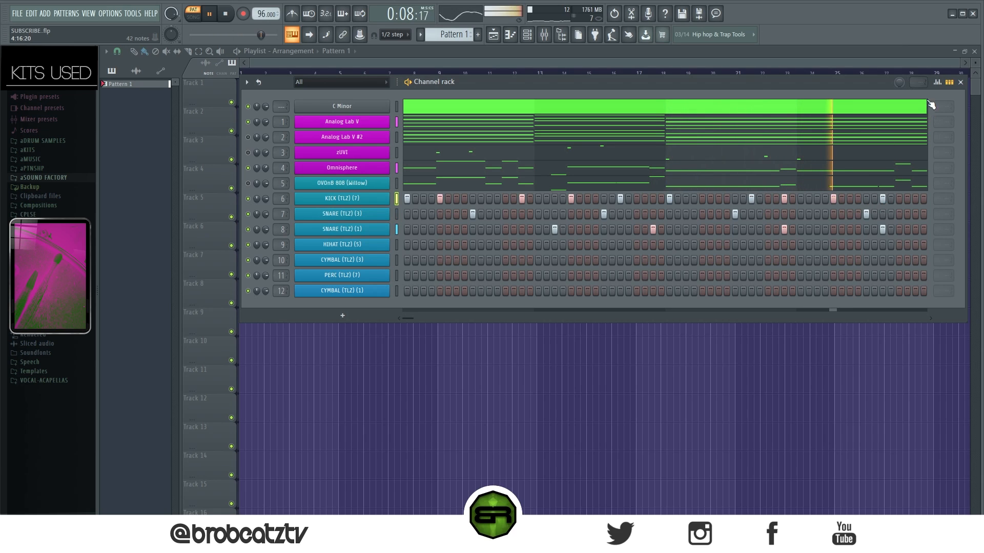
Raise all KICK (TLZ) (7) hit velocities to 100% and slightly raise the four SNARE (TLZ) (3) velocities.
left_click(937, 82)
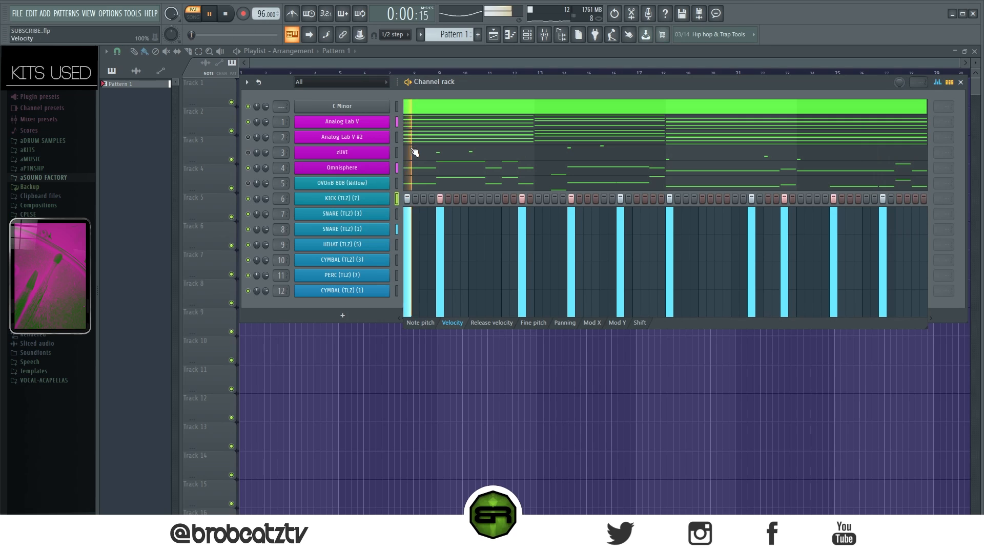
left_click(937, 82)
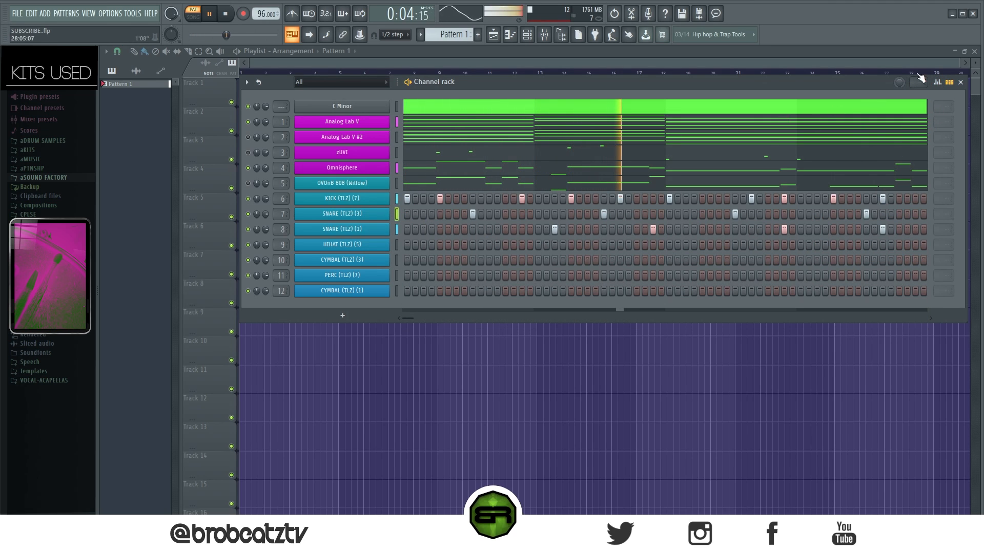
right_click(359, 213)
left_click(405, 214)
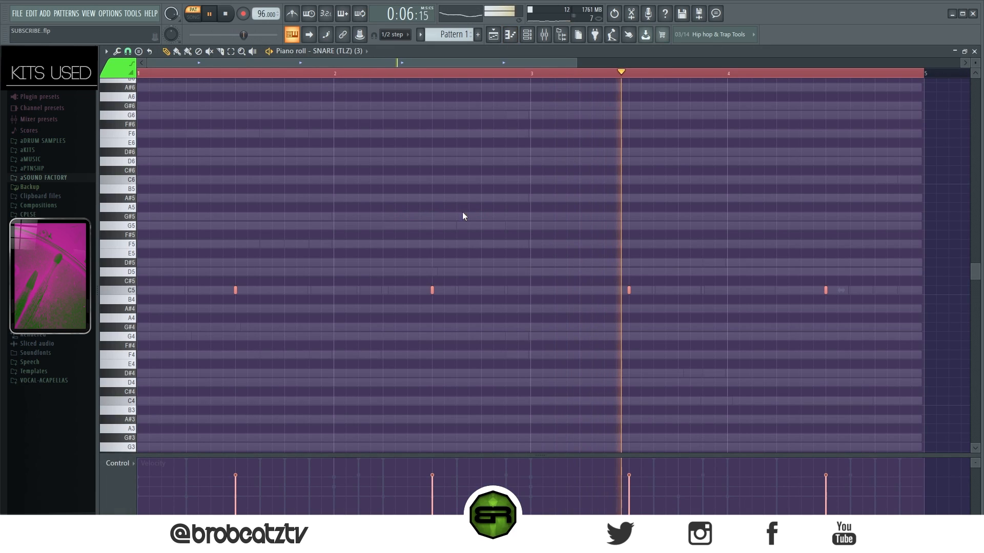
left_click(526, 43)
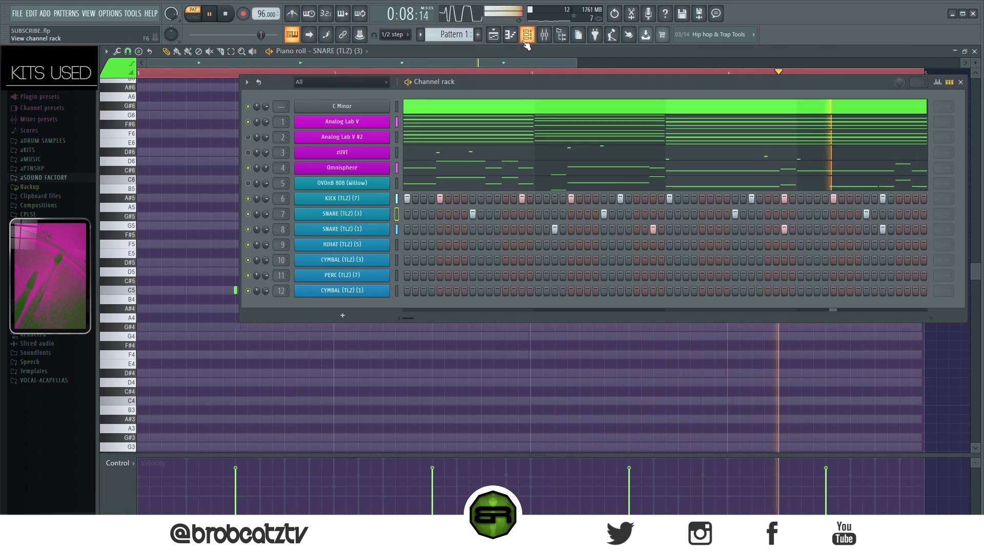
key("space")
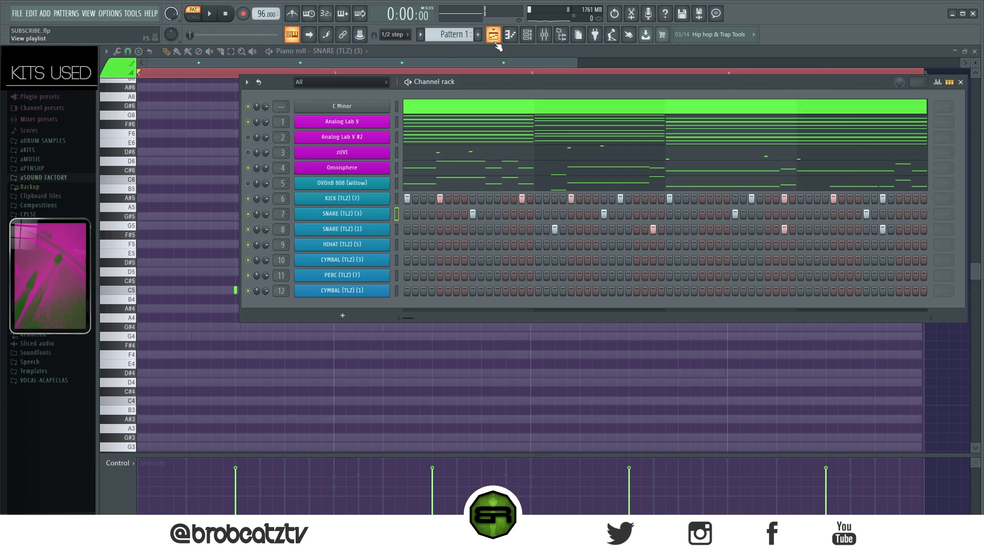
Open the HIHAT (TLZ) (5) piano roll and place short C5 hits with varied velocities on steps 1, 2, 3 and 5 of bar 1.
left_click(494, 40)
left_click_drag(478, 81, 479, 87)
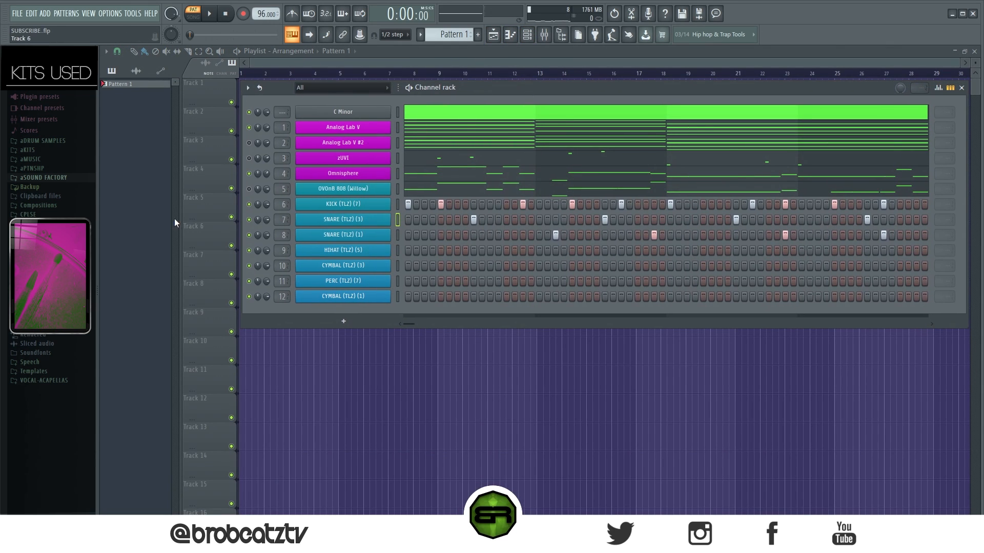
right_click(391, 255)
left_click(448, 251)
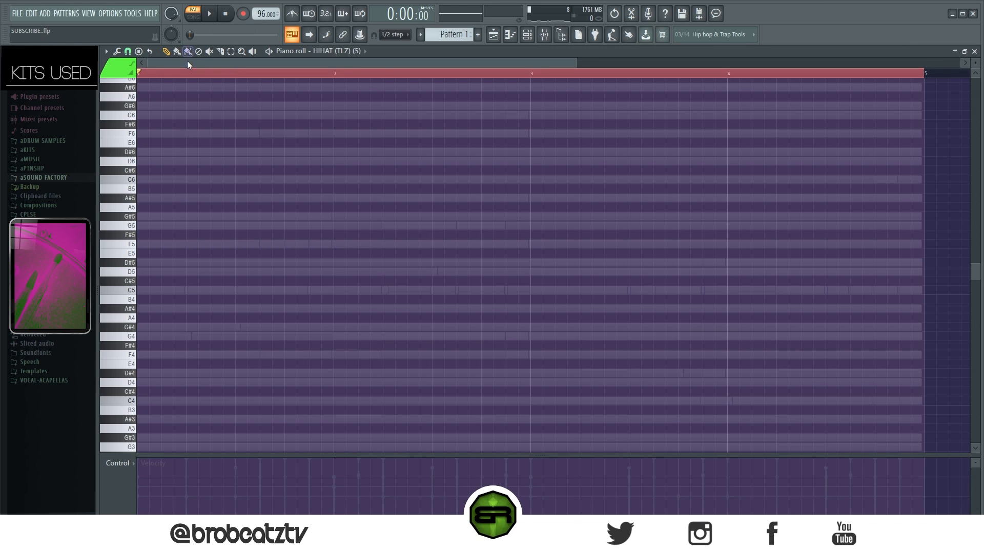
scroll(207, 61, "up", 2)
left_click(153, 300)
left_click_drag(154, 300, 154, 290)
left_click(160, 300)
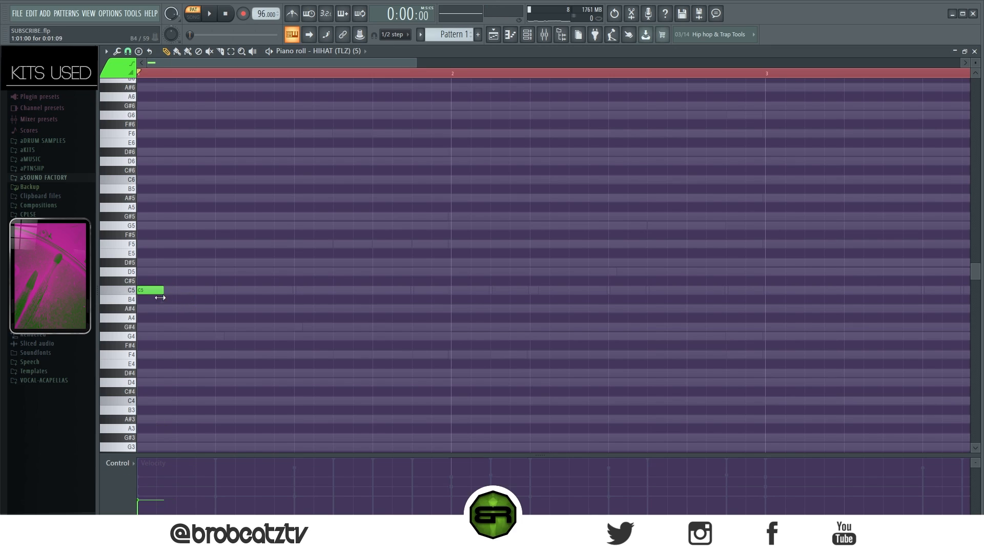
left_click(181, 290)
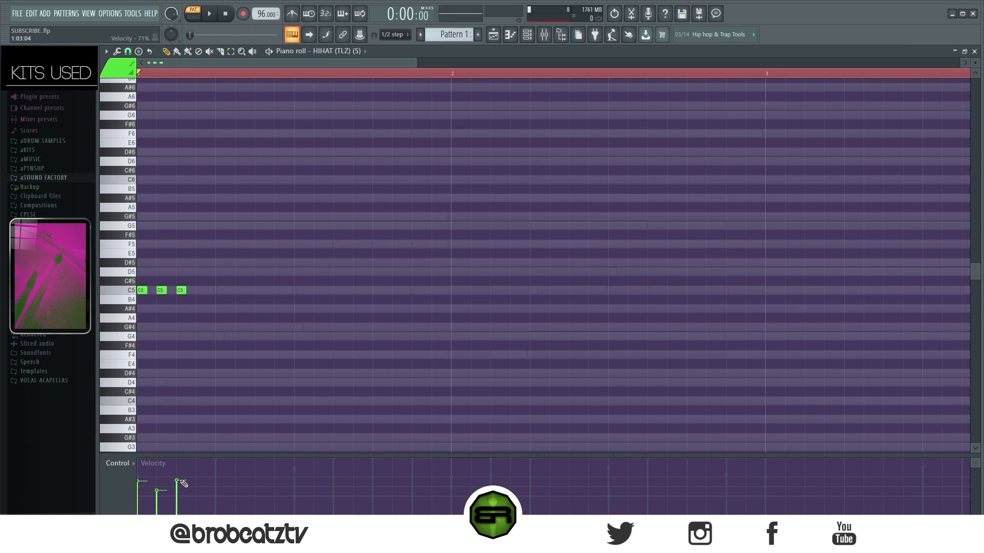
left_click(217, 290)
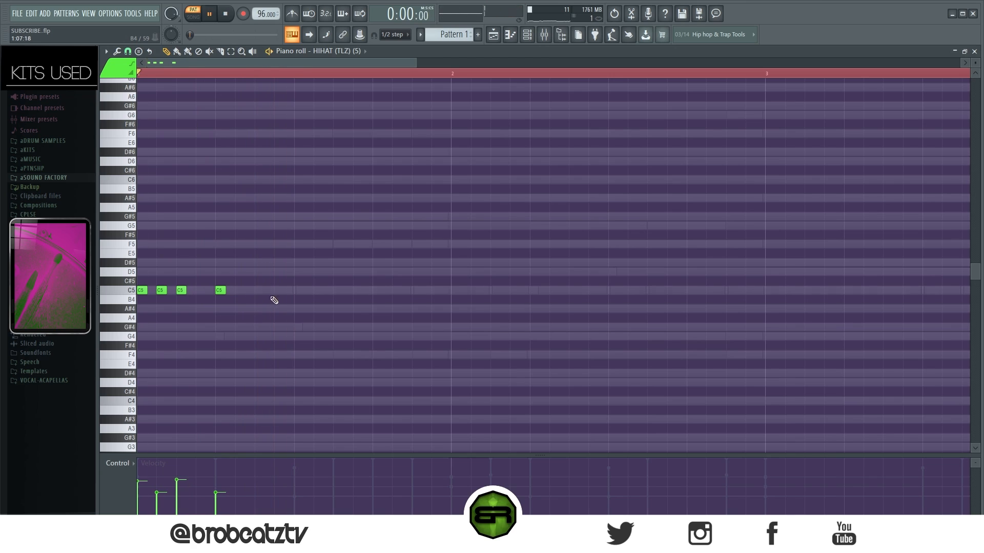
Set the piano roll snap to 1/6 beat and add three consecutive A4 hi-hat hits starting on step 11 of bar 1.
key("space")
left_click(128, 52)
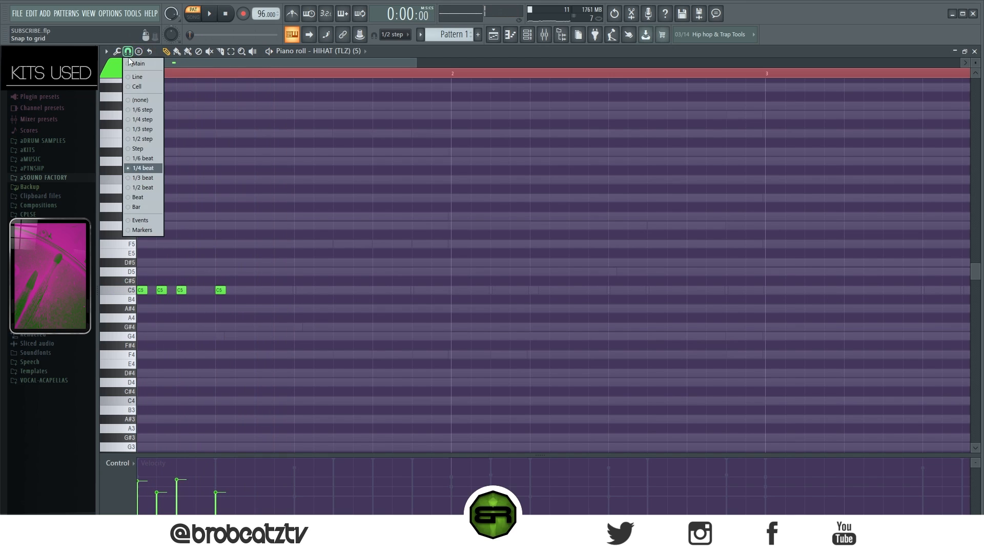
left_click(138, 159)
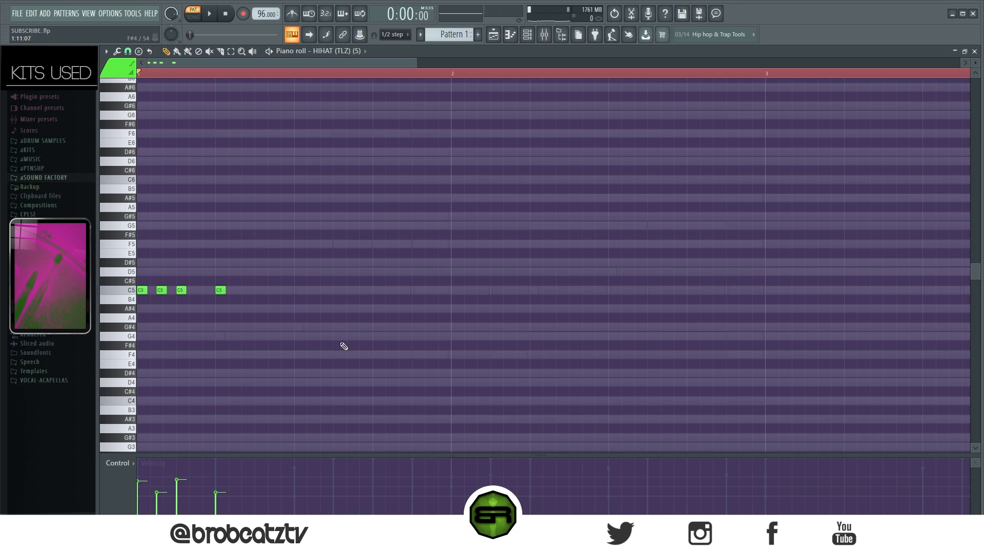
key("space")
key("space")
left_click(364, 317)
key("space")
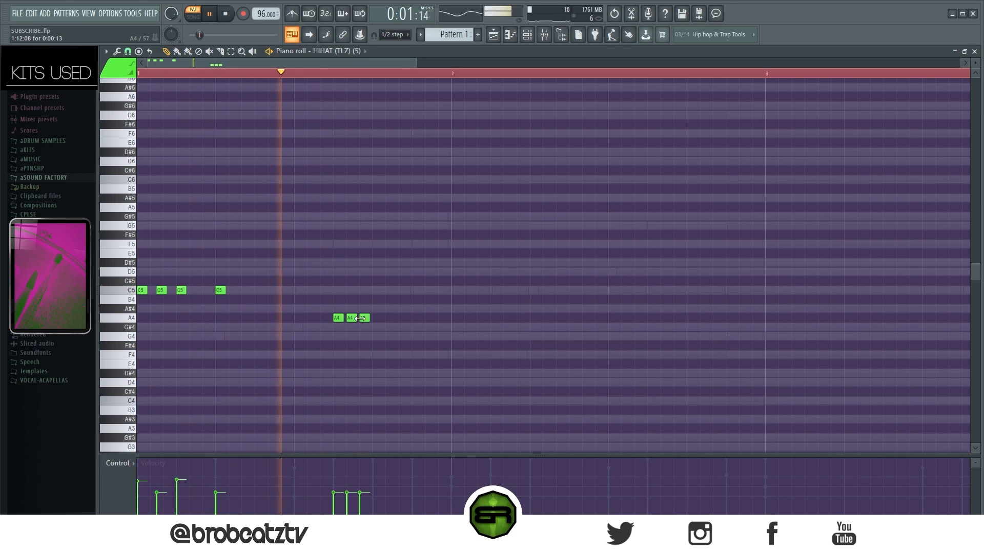
Add four consecutive F4 hi-hat hits from step 13 of bar 1 and vary the velocities of the A4 and F4 rolls.
left_click_drag(374, 305, 372, 327)
key("space")
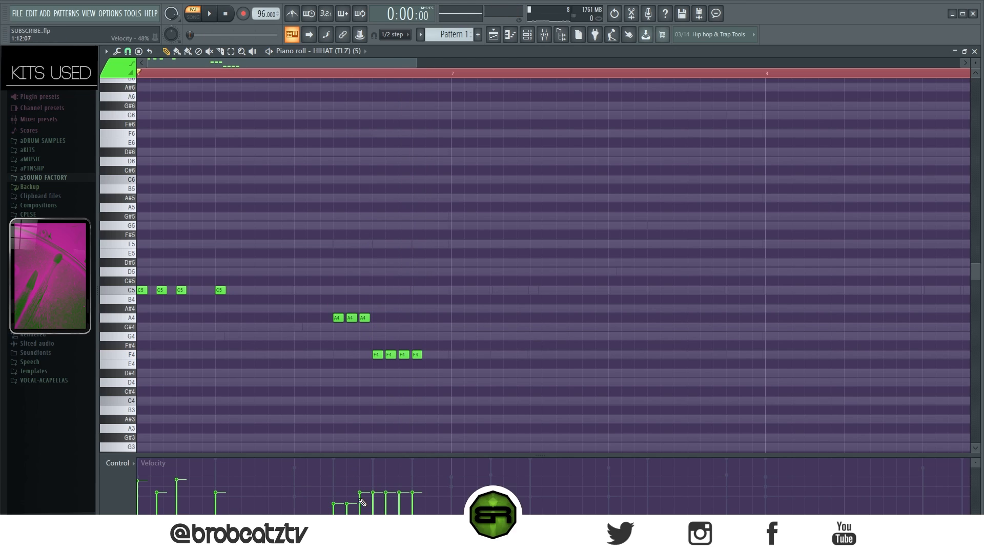
key("space")
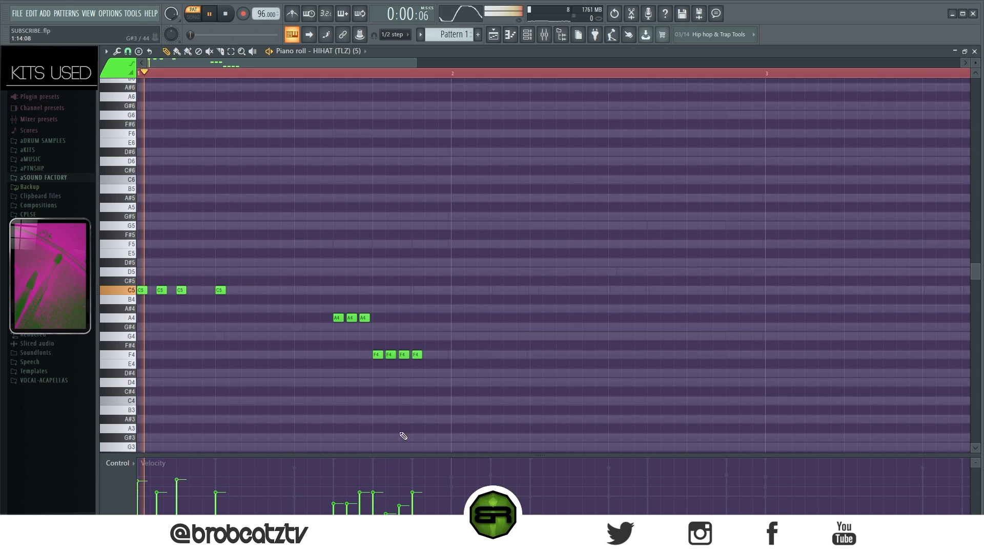
Copy the four-hit roll to C5 in bar 2, shift it to start on step 3, and add a C5 hit on step 7.
key("ctrl+a")
left_click_drag(418, 454, 485, 289)
left_click(519, 317, "ctrl")
left_click(515, 334)
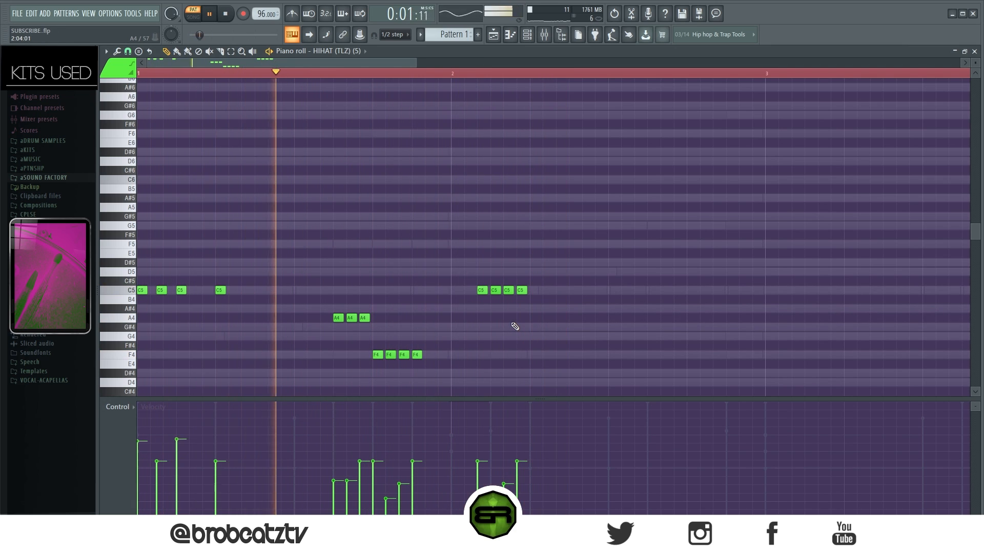
right_click(482, 291)
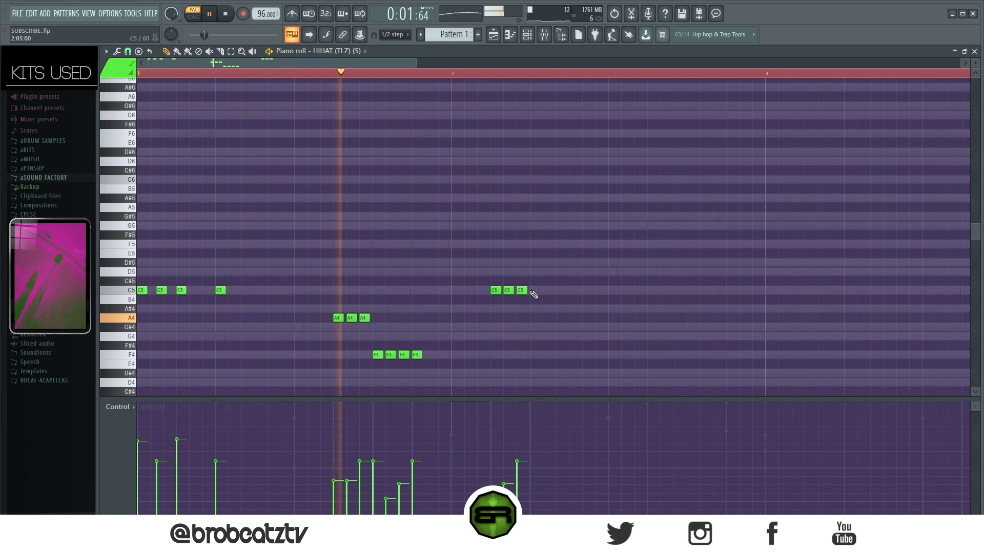
left_click(534, 291)
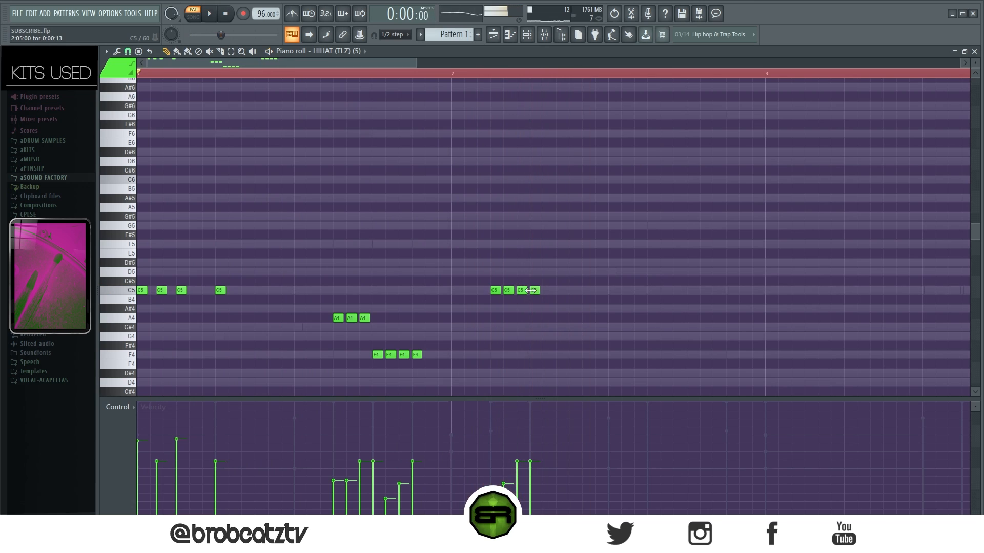
left_click(572, 291)
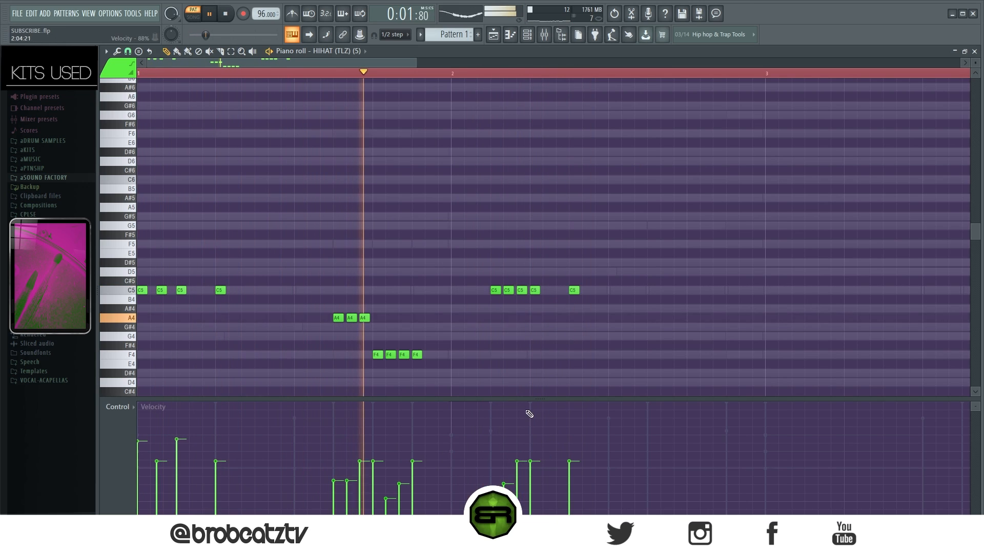
Duplicate the five-hit C5 group to step 11 of bar 2 and adjust the roll velocities, ramping the duplicate's upward.
left_click_drag(645, 221, 333, 367)
left_click(329, 353)
key("space")
key("space")
left_click_drag(578, 279, 649, 292)
left_click(657, 325)
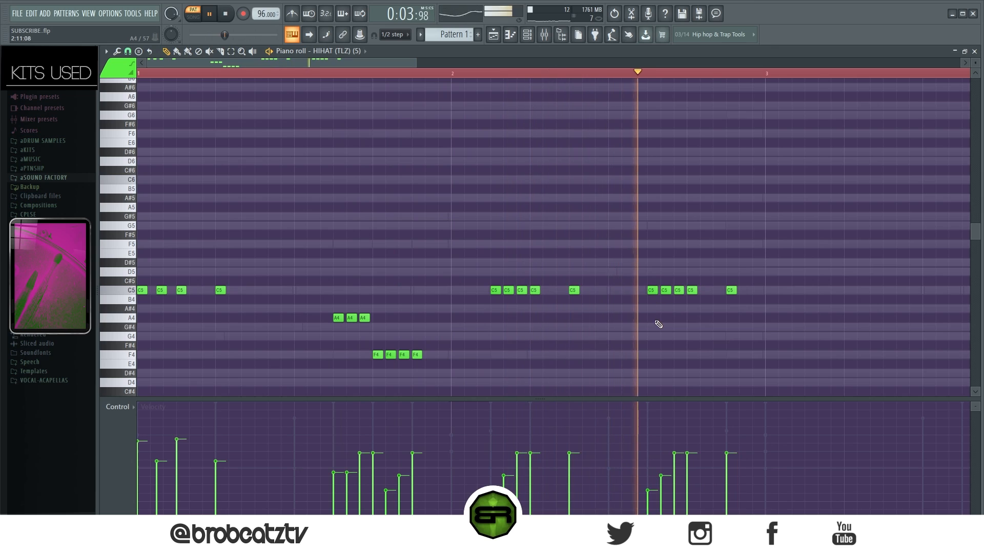
key("space")
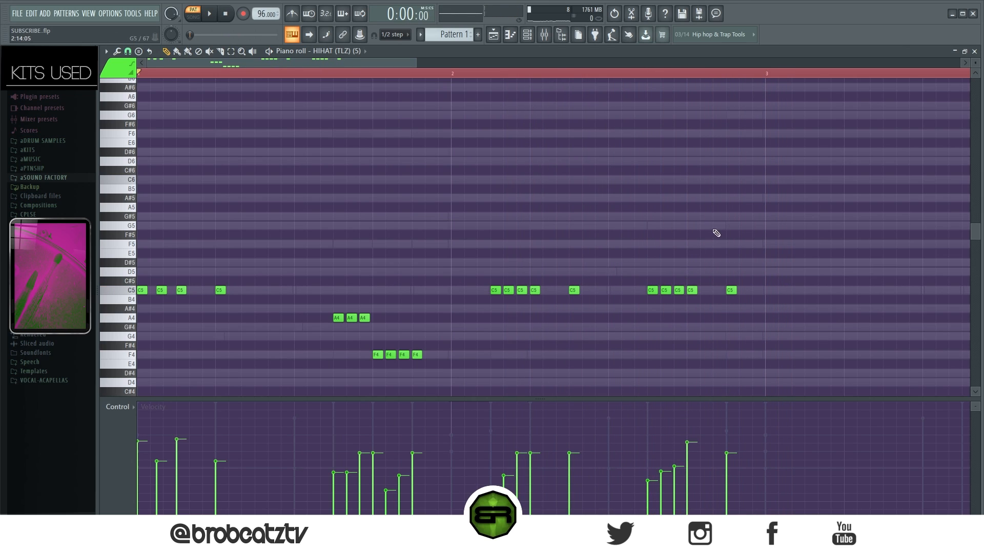
Duplicate the complete two-bar hi-hat pattern into bars 3 and 4.
key("space")
key("ctrl+a")
left_click_drag(222, 291, 852, 298)
key("space")
Delete the duplicated A4 and F4 hi-hat rolls from bar 3 and play the pattern back.
left_click_drag(379, 60, 514, 69)
right_click(620, 309)
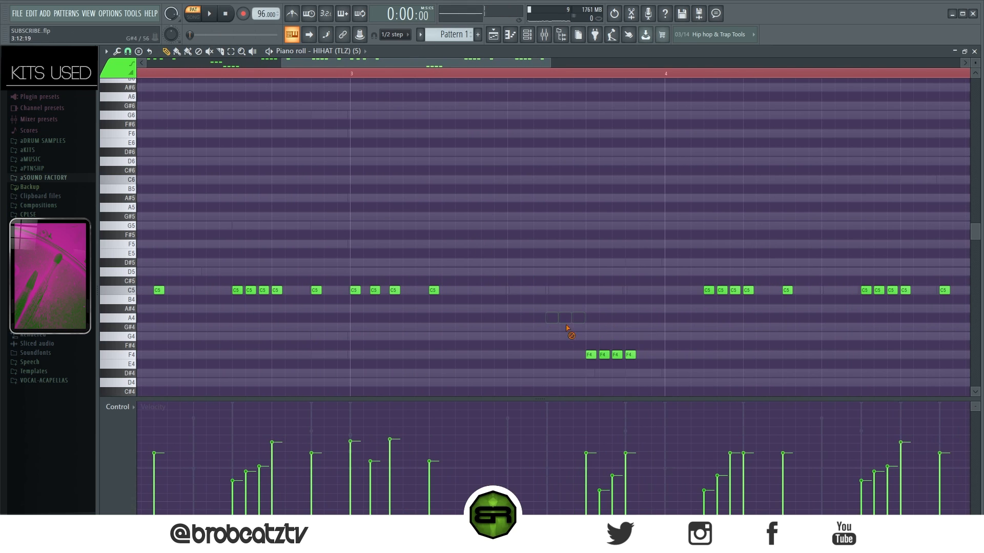
right_click(607, 353)
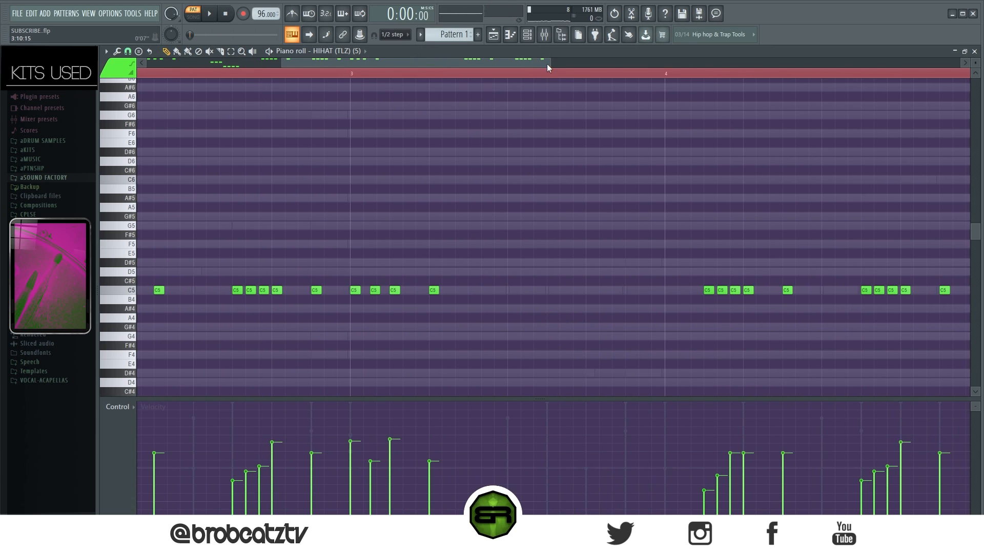
left_click_drag(547, 65, 636, 82)
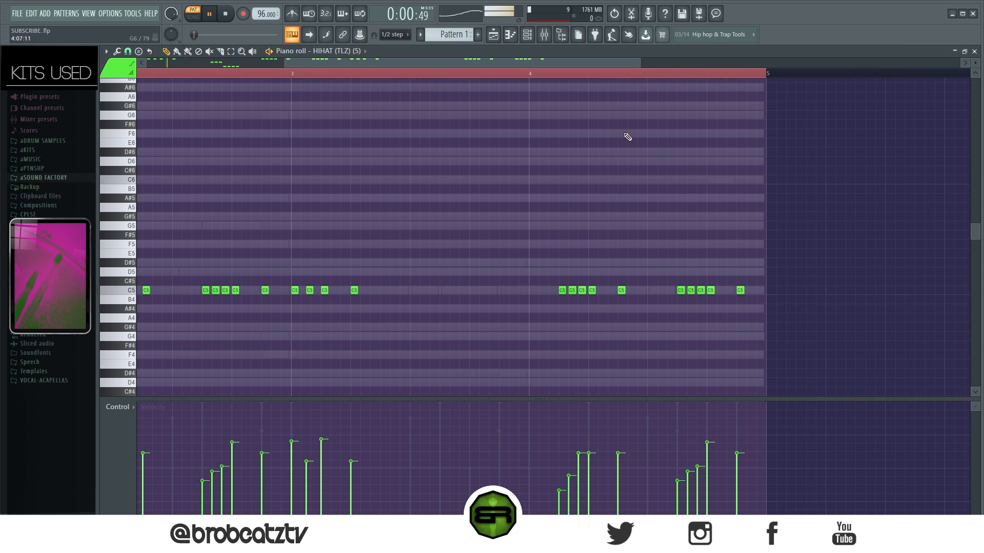
right_click(431, 226, "ctrl")
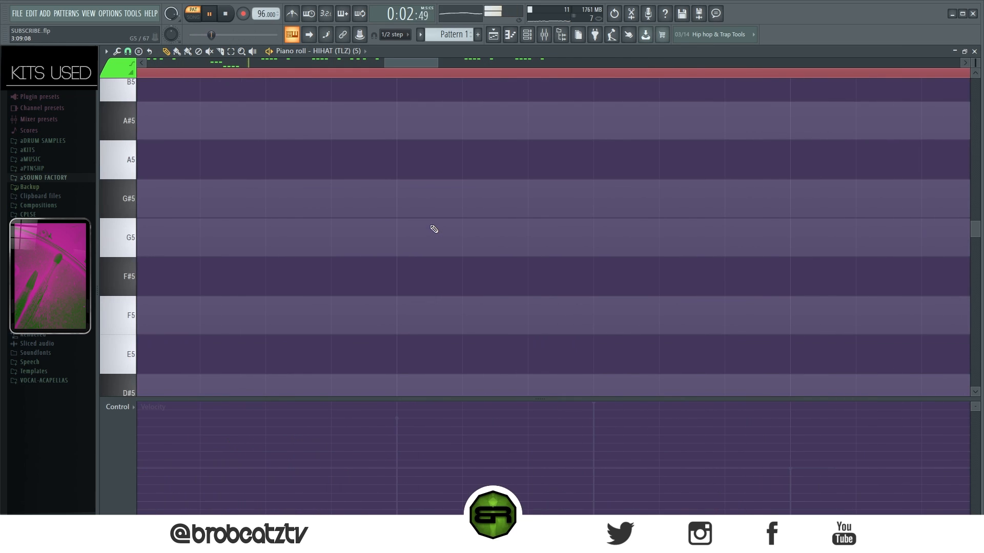
right_click(437, 224, "ctrl")
scroll(451, 247, "up", 1)
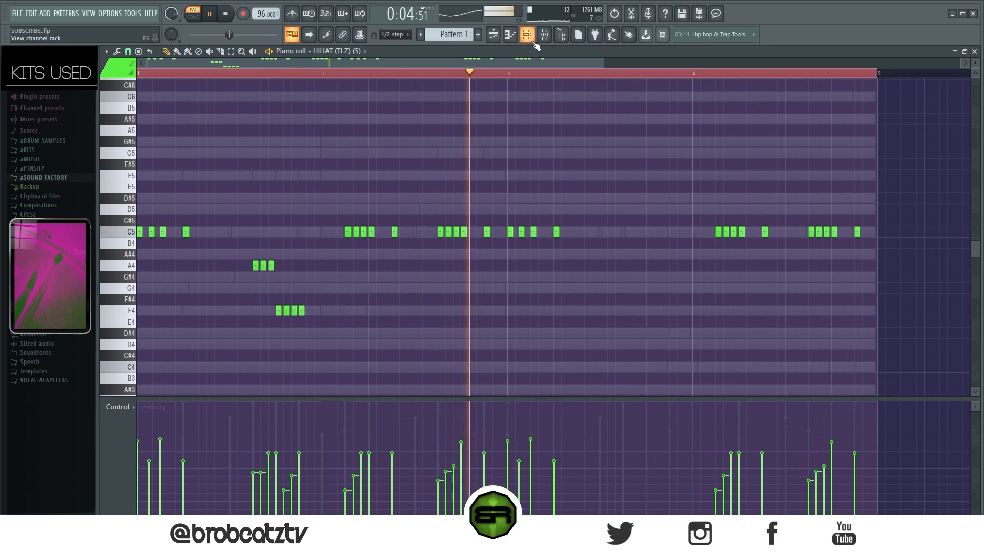
Place a CYMBAL (TLZ) (3) hit on step 5 in the channel rack and audition it.
key("F6")
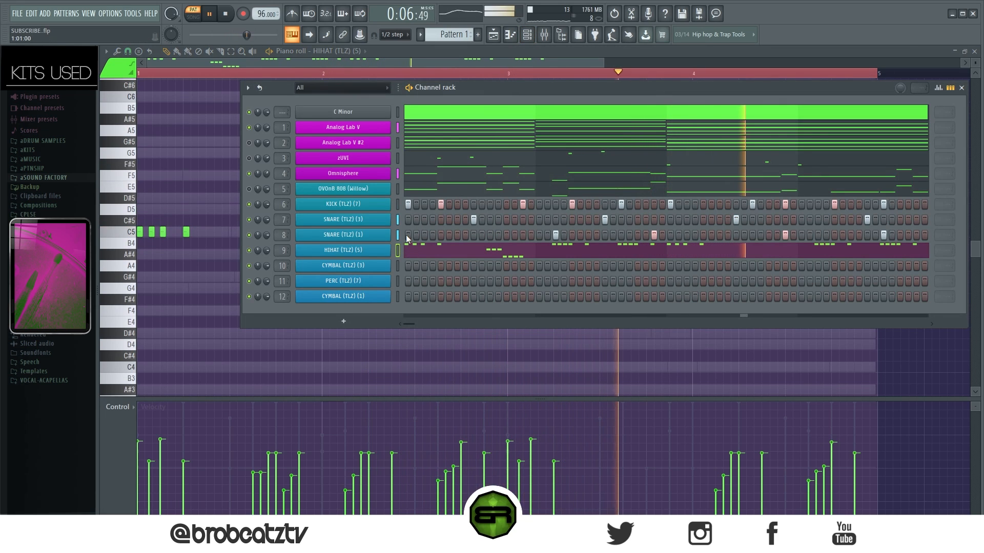
key("space")
key("space")
left_click(439, 265)
key("space")
key("space")
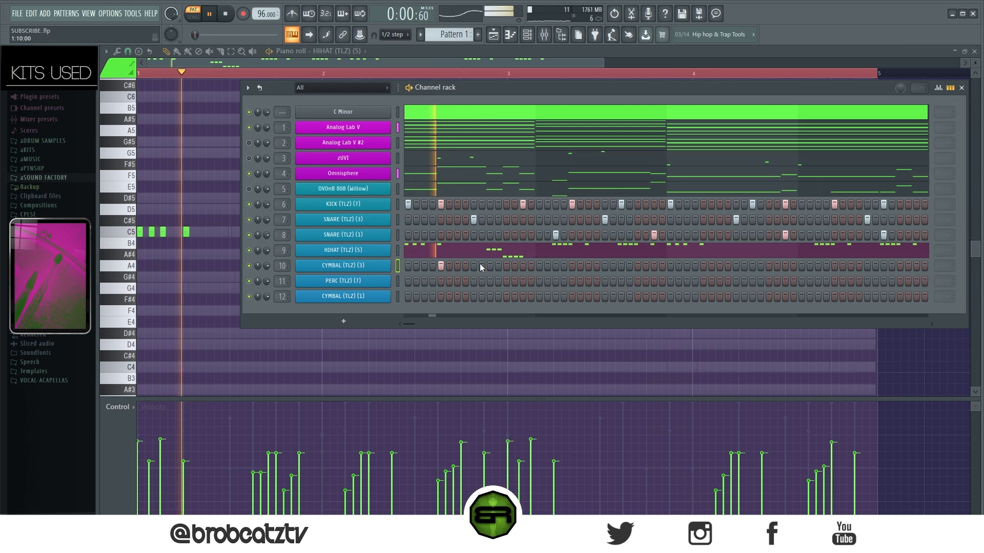
Extend the CYMBAL (TLZ) (3) hit to about four steps in its piano roll and lower its velocity.
right_click(356, 268)
left_click(410, 267)
key("space")
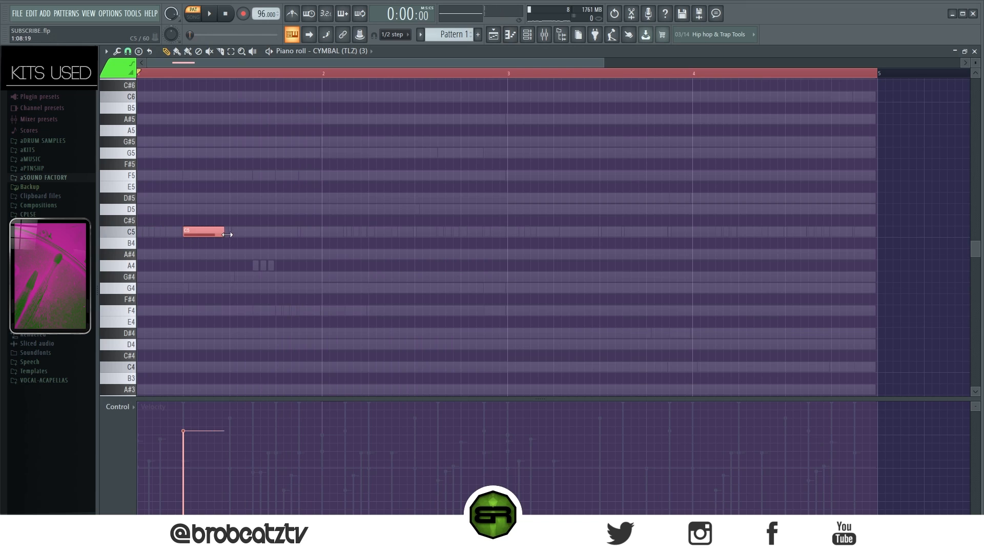
key("space")
key("space")
left_click(206, 464)
key("space")
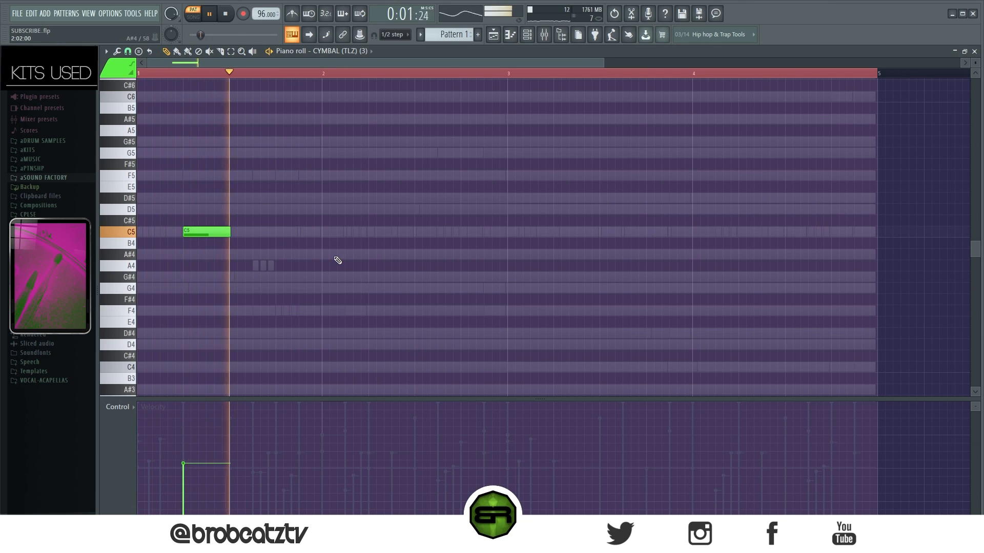
Copy the long cymbal note to step 5 of bar 3 and lower the velocity of both cymbal notes further.
key("ctrl+a")
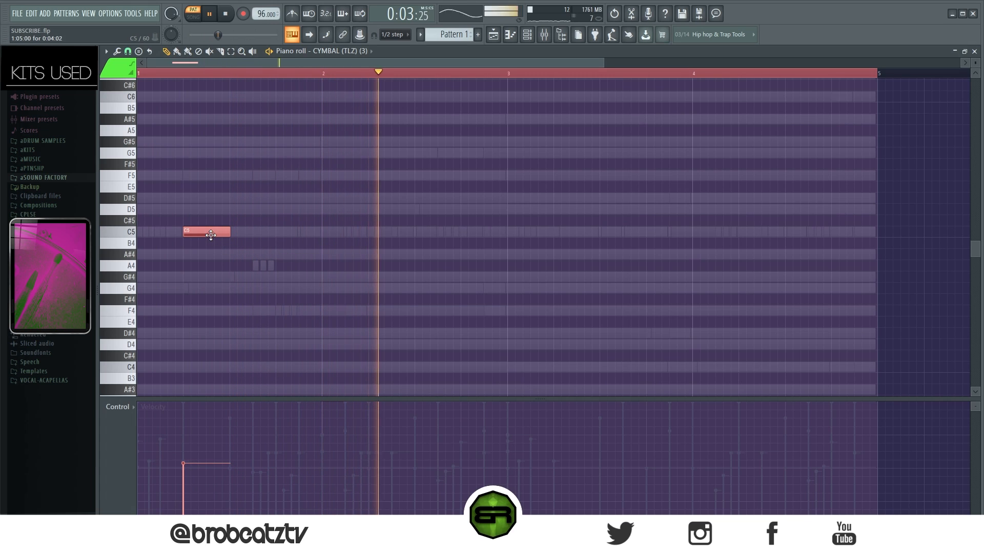
left_click_drag(212, 234, 583, 235)
key("ctrl+d")
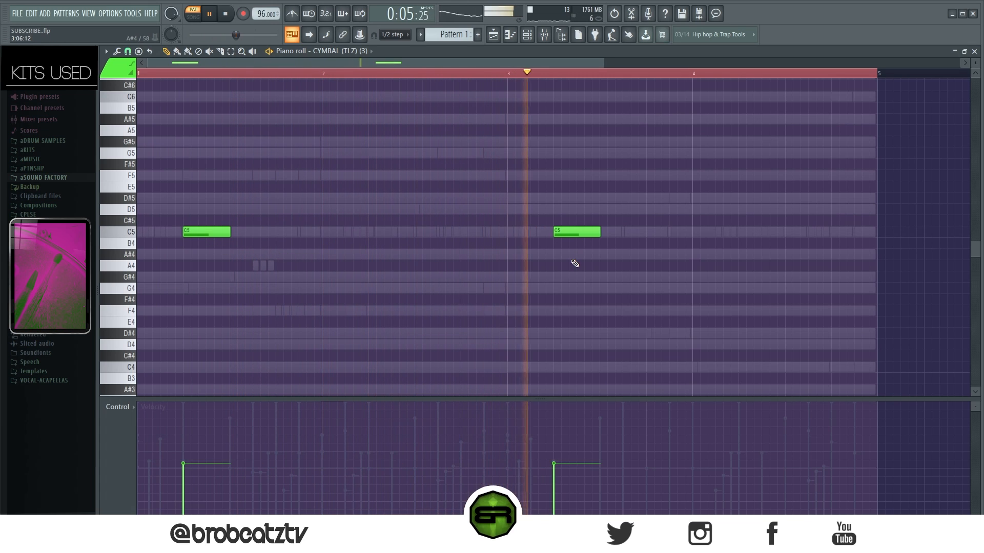
key("ctrl+a")
scroll(534, 117, "down", 3)
key("ctrl+d")
Place a PERC (TLZ) (7) hit on step 3 and a CYMBAL (TLZ) (1) hit on step 1, auditioning them in playback.
left_click(526, 35)
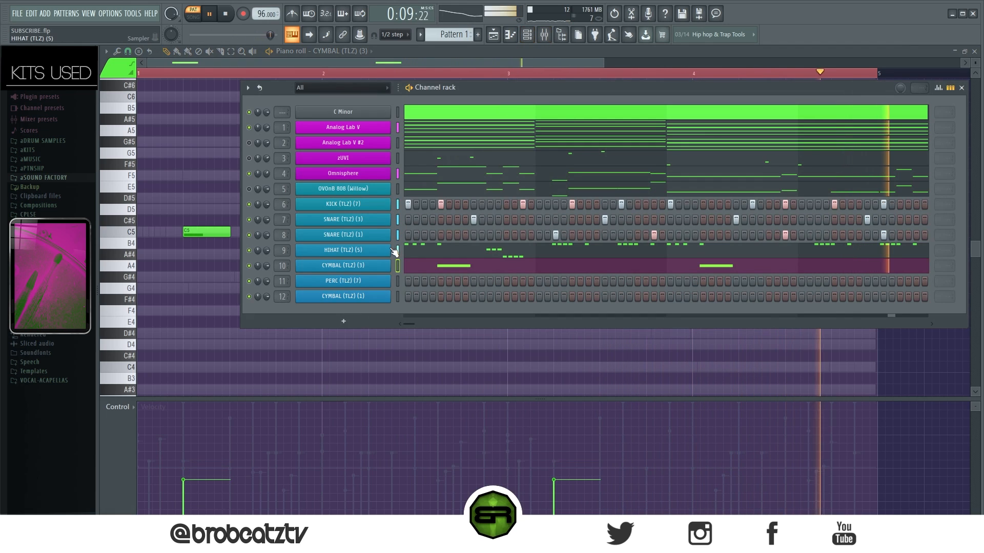
key("space")
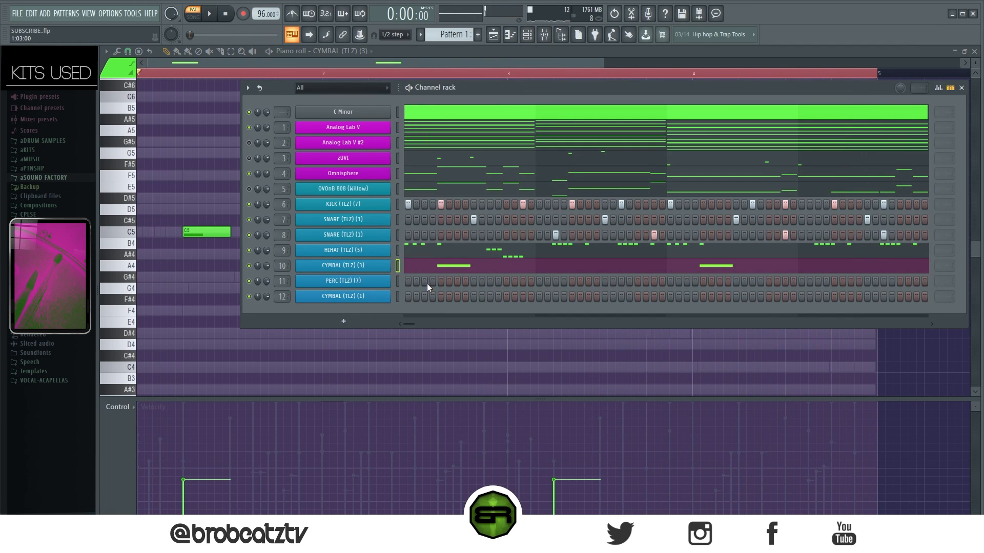
key("space")
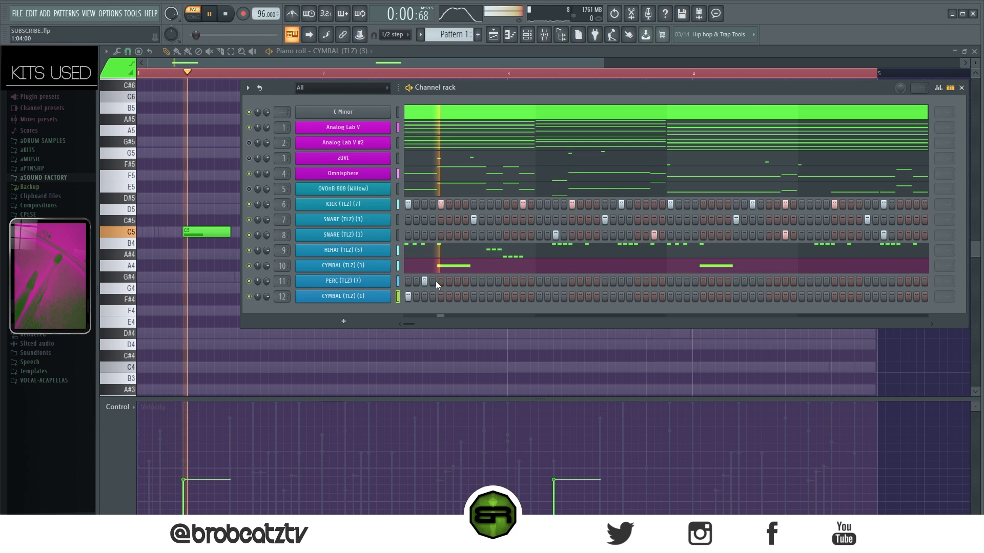
Add PERC (TLZ) (7) hits on step 3 of bars 2, 3 and 4 and stop playback.
left_click(556, 281)
left_click(686, 281)
left_click(818, 281)
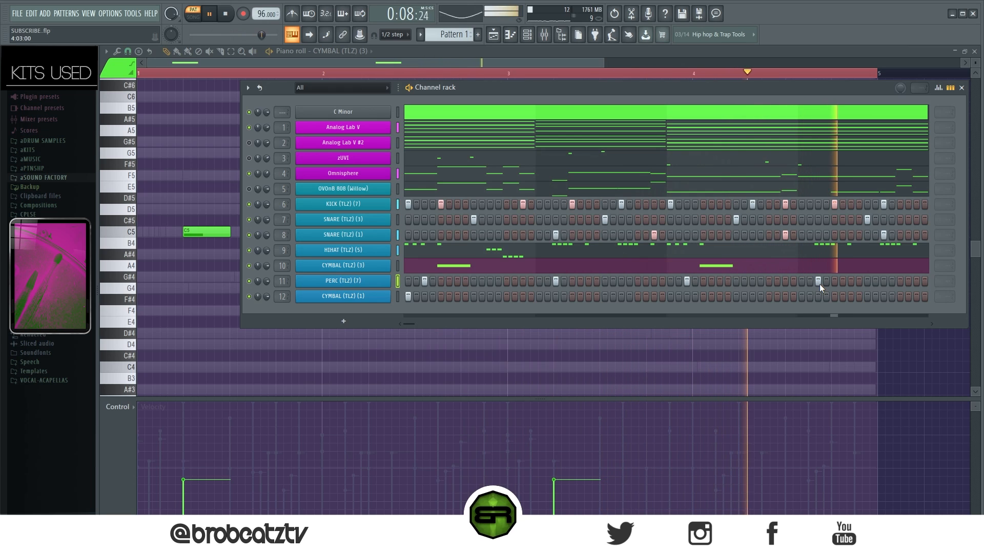
key("space")
Show the playlist with the channel rack in front of it, and unmute Analog Lab V #2 and zUVI.
left_click_drag(464, 88, 381, 116)
left_click(493, 34)
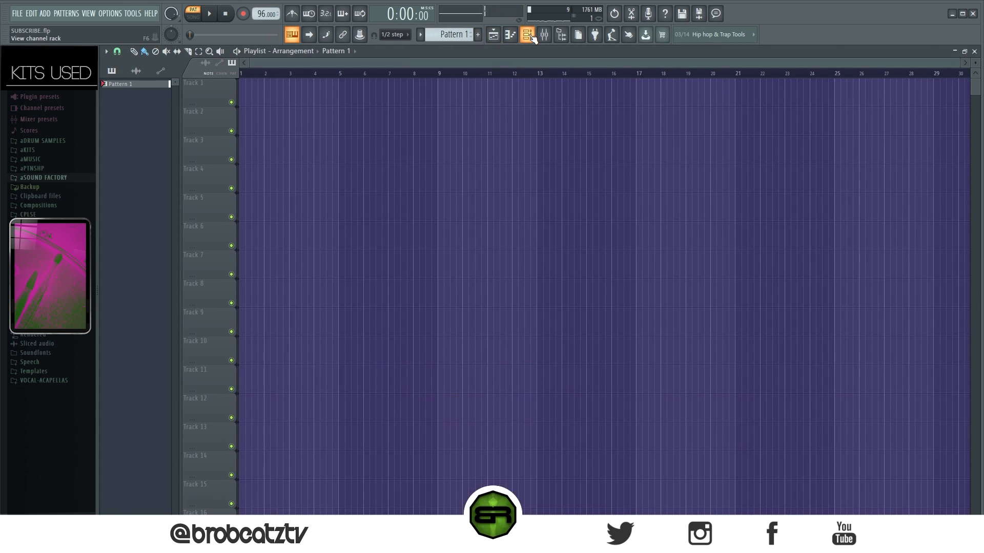
left_click(527, 34)
left_click_drag(464, 121, 545, 92)
left_click_drag(465, 88, 466, 88)
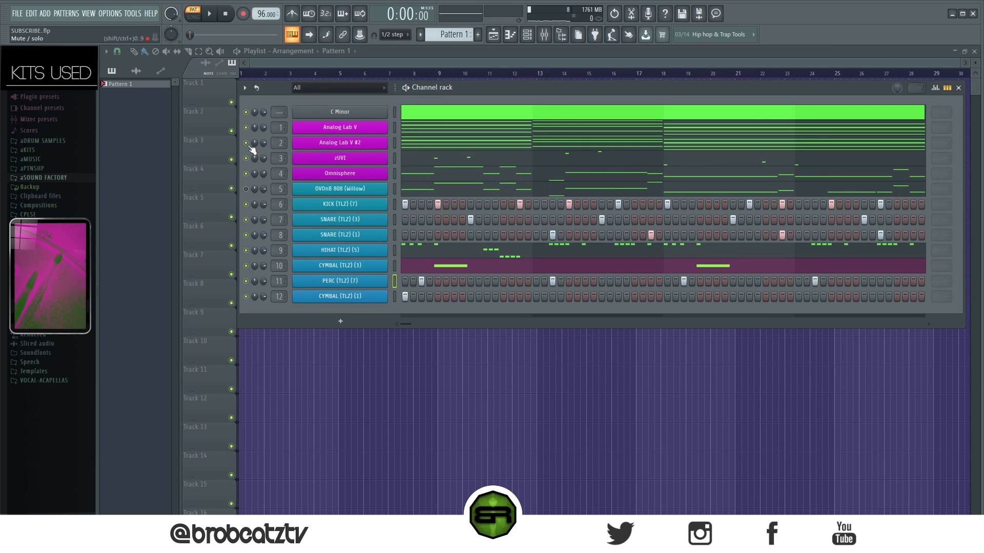
left_click_drag(453, 89, 454, 87)
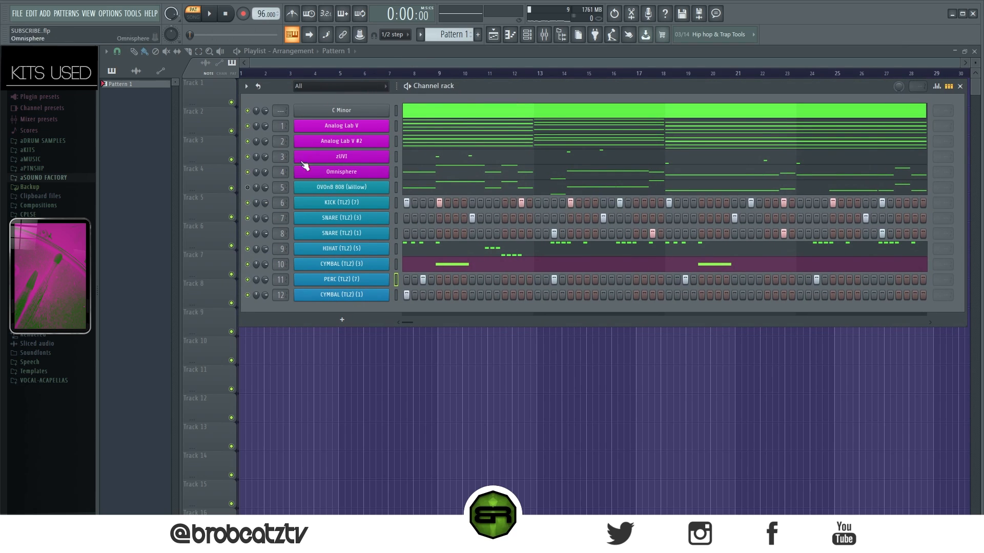
Play the pattern while muting Omnisphere and KICK (TLZ) (7) and unmuting OVOnB 808 (Willow), and save the project.
left_click(214, 17)
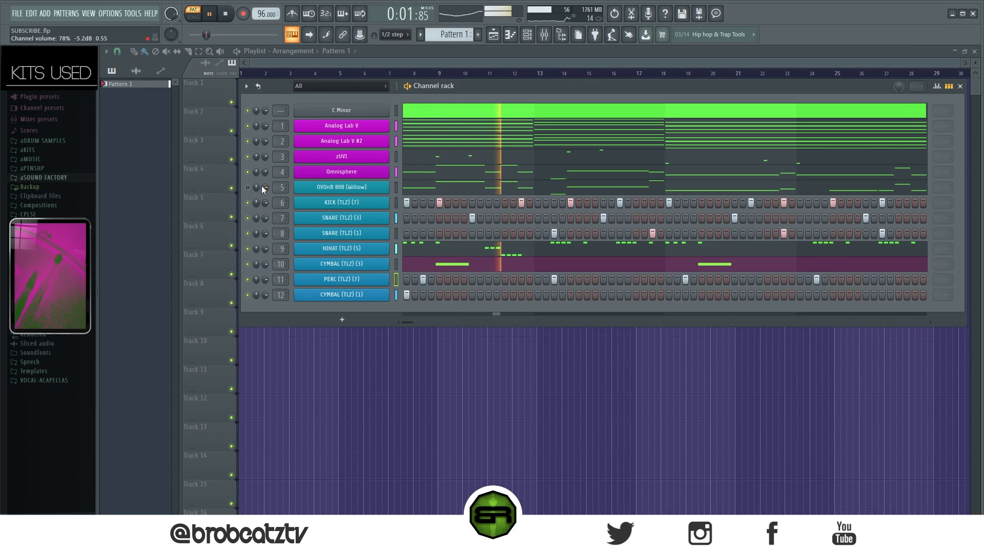
left_click(248, 172)
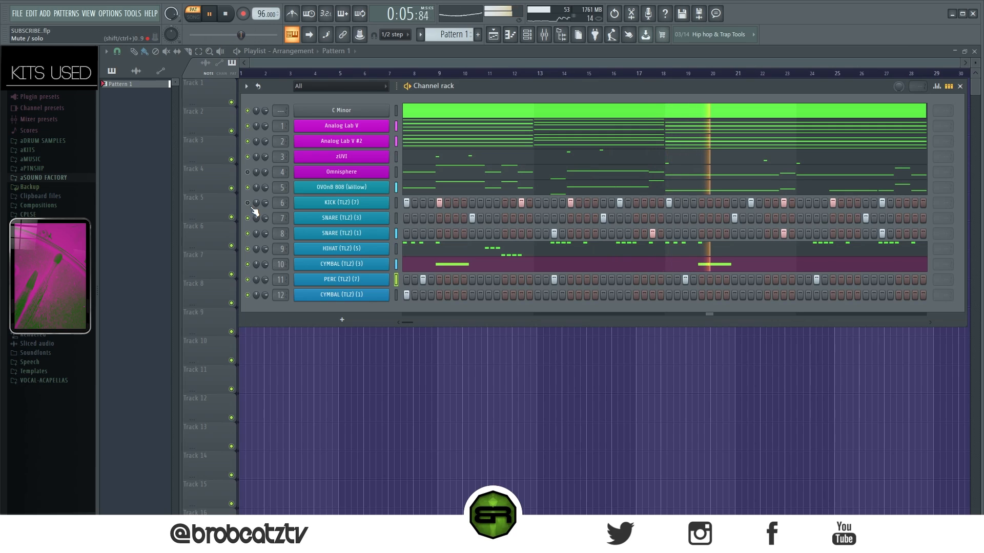
key("space")
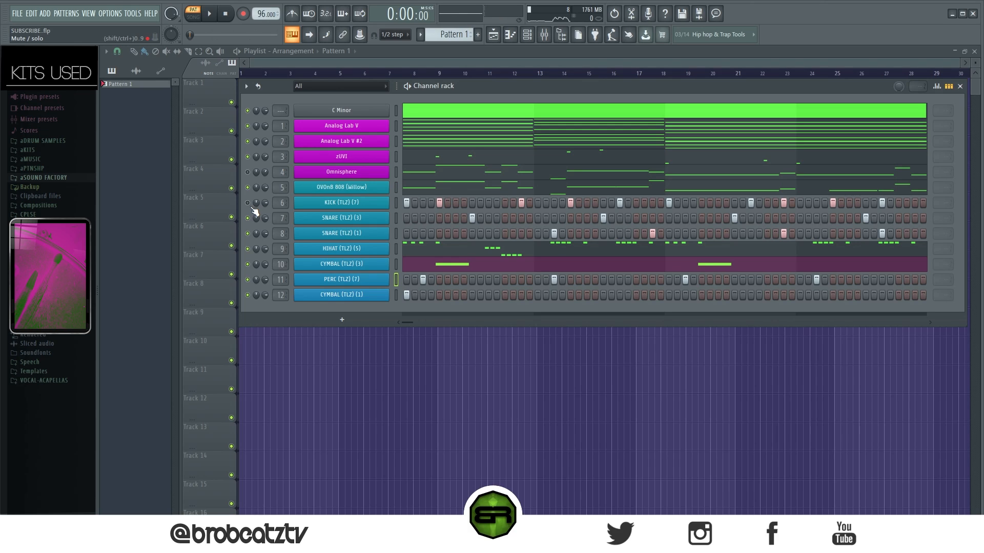
key("ctrl+s")
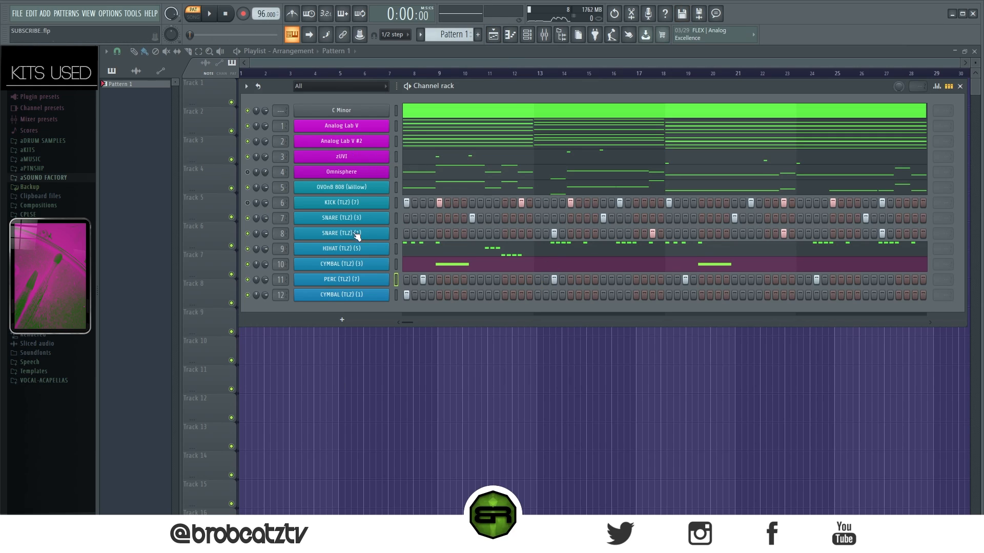